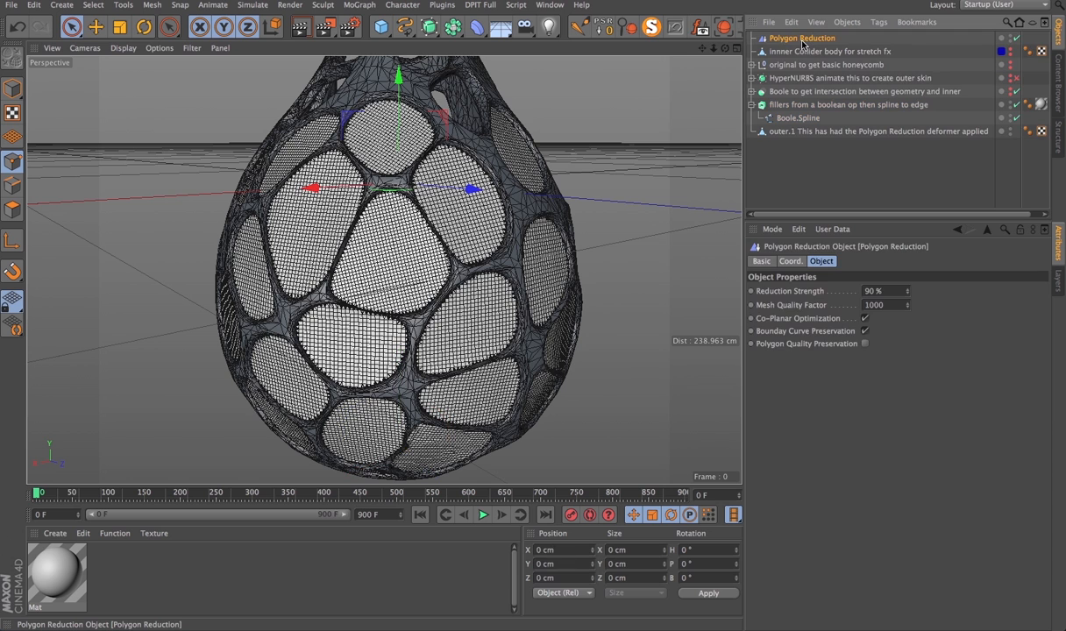
Step: Delete the Polygon Reduction object and isolate the Boole.Spline inside the fillers extrude with MagicSolo
key("Delete")
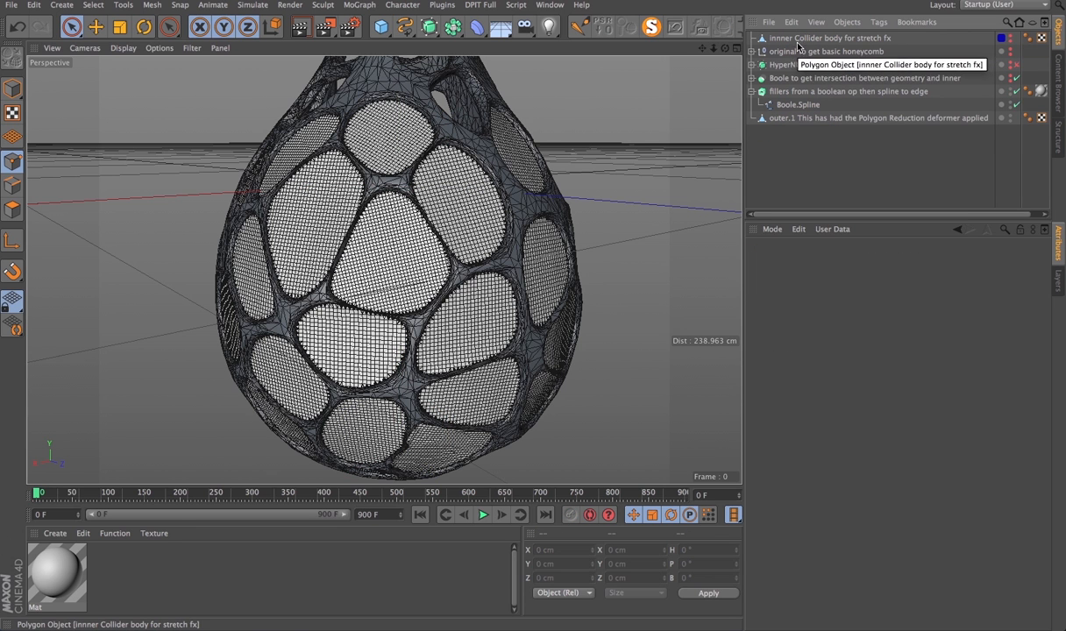
left_click(786, 93)
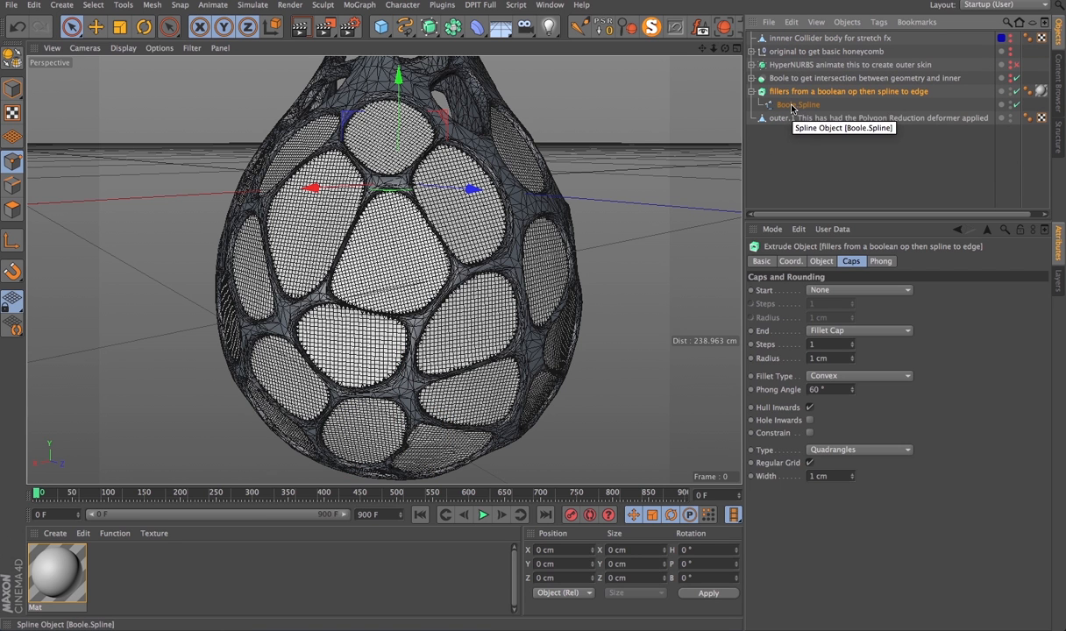
left_click(792, 105)
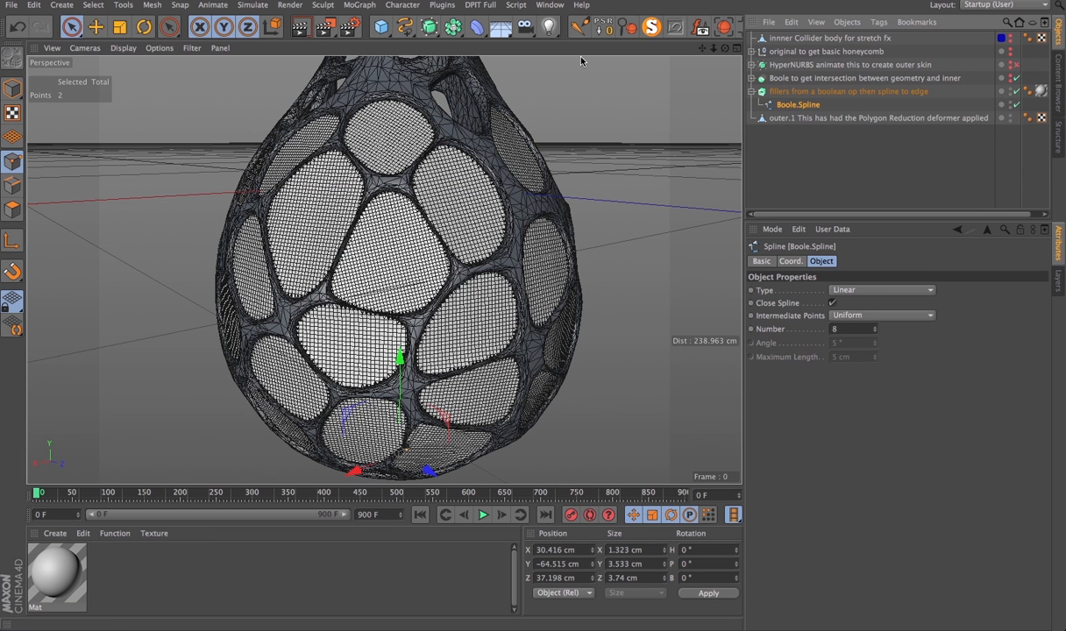
left_click(653, 29)
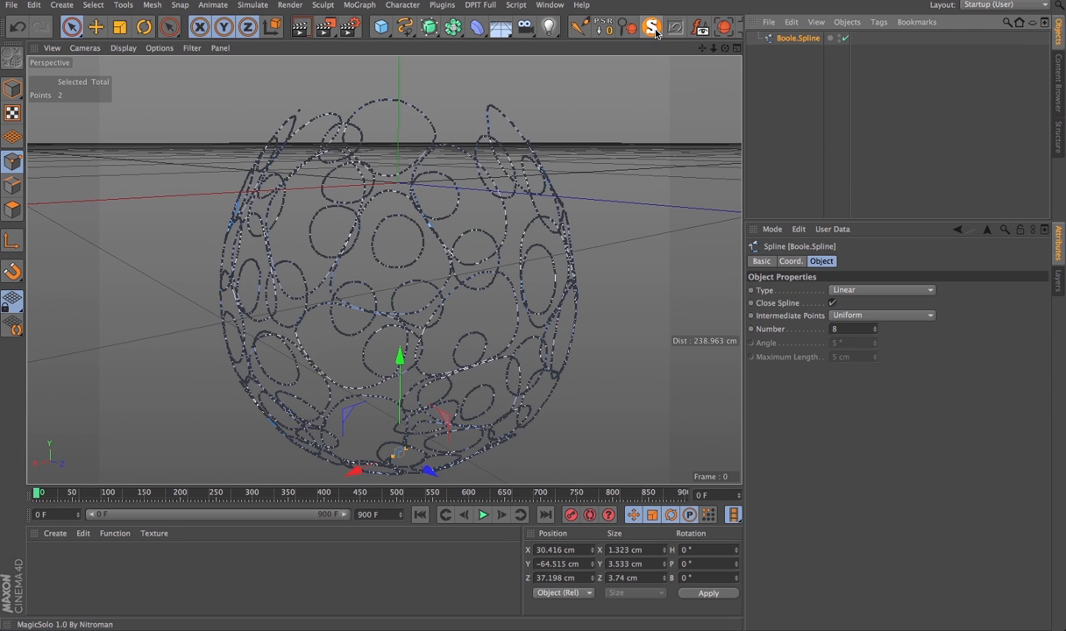
Step: Optimize all points of the isolated spline with a tolerance of 0.7 cm and show the full scene again
left_click(426, 118)
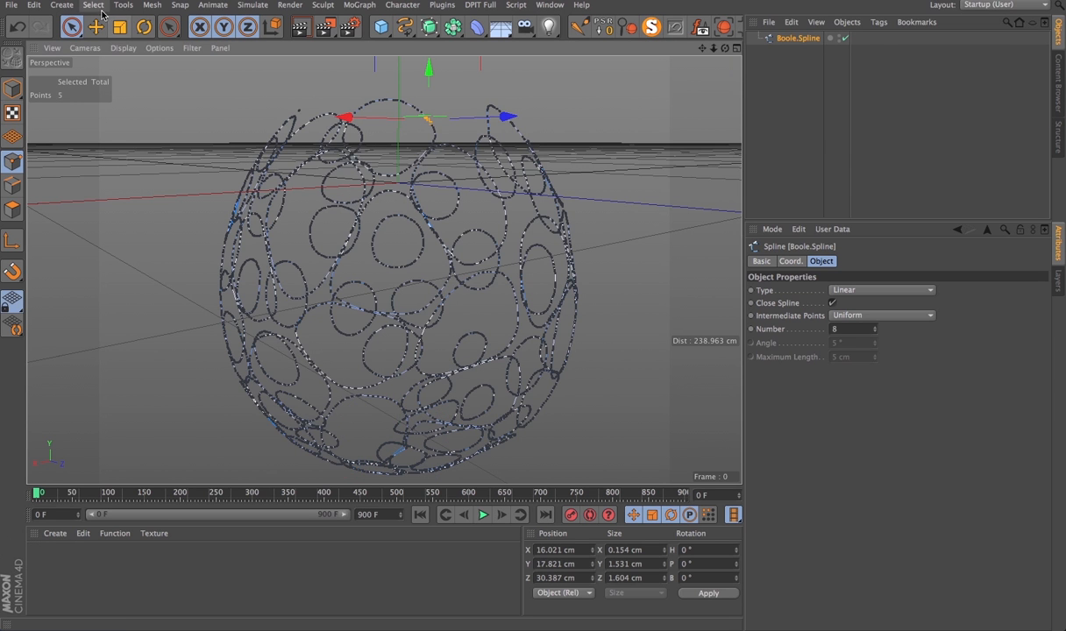
left_click(93, 5)
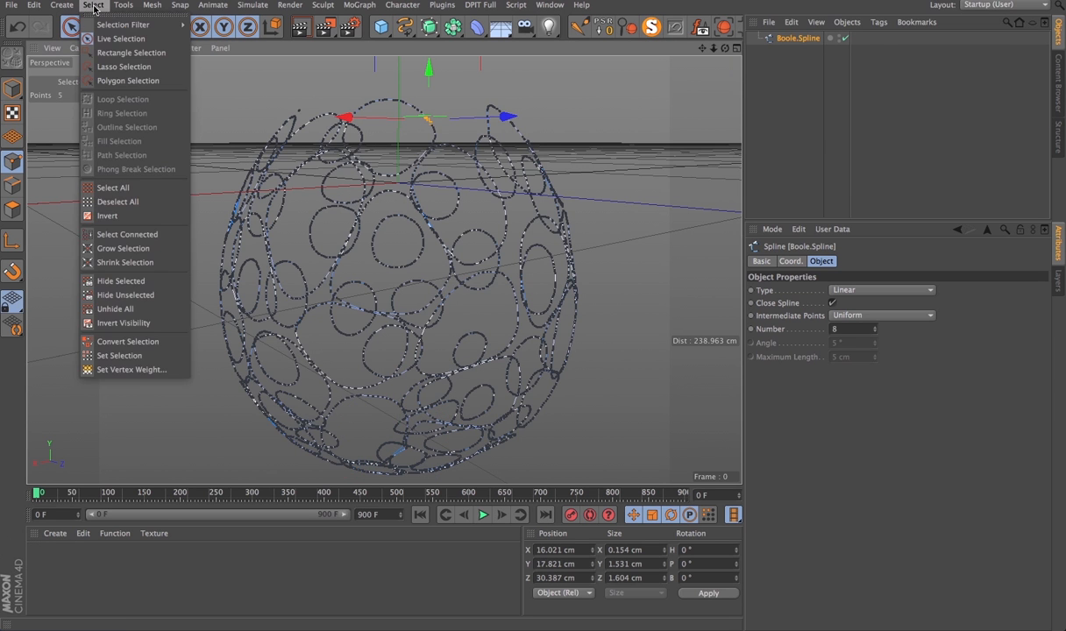
left_click(154, 188)
left_click(93, 5)
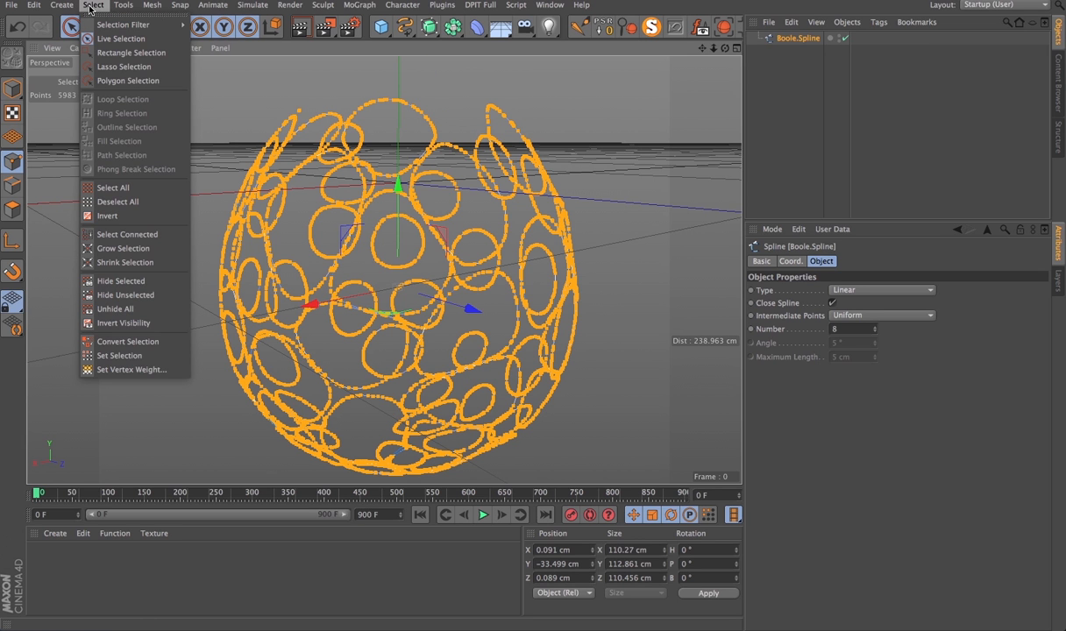
mouse_move(155, 7)
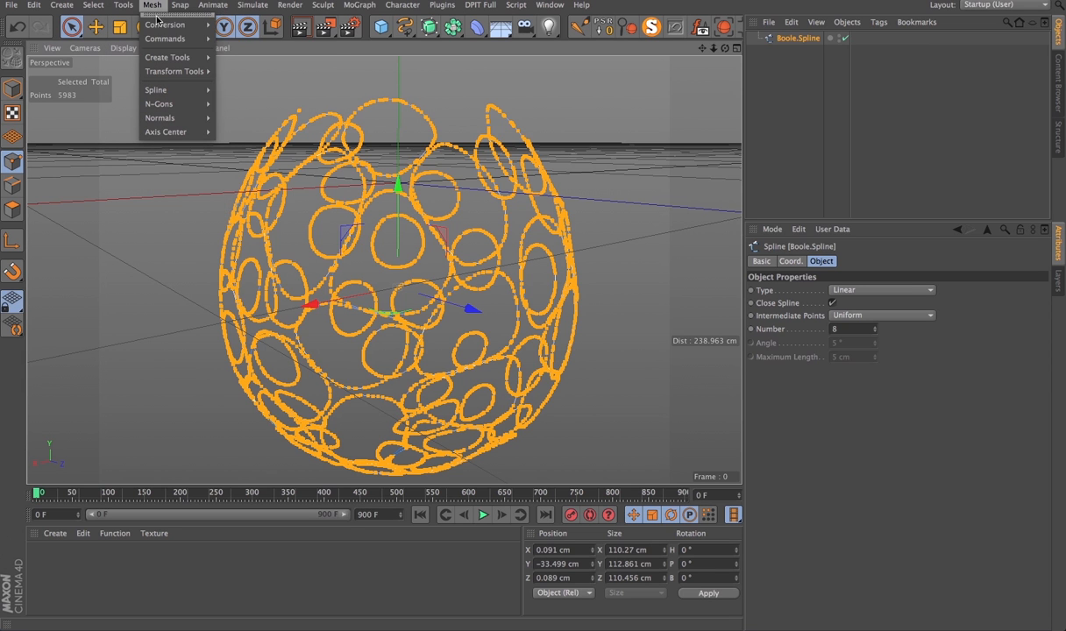
mouse_move(161, 39)
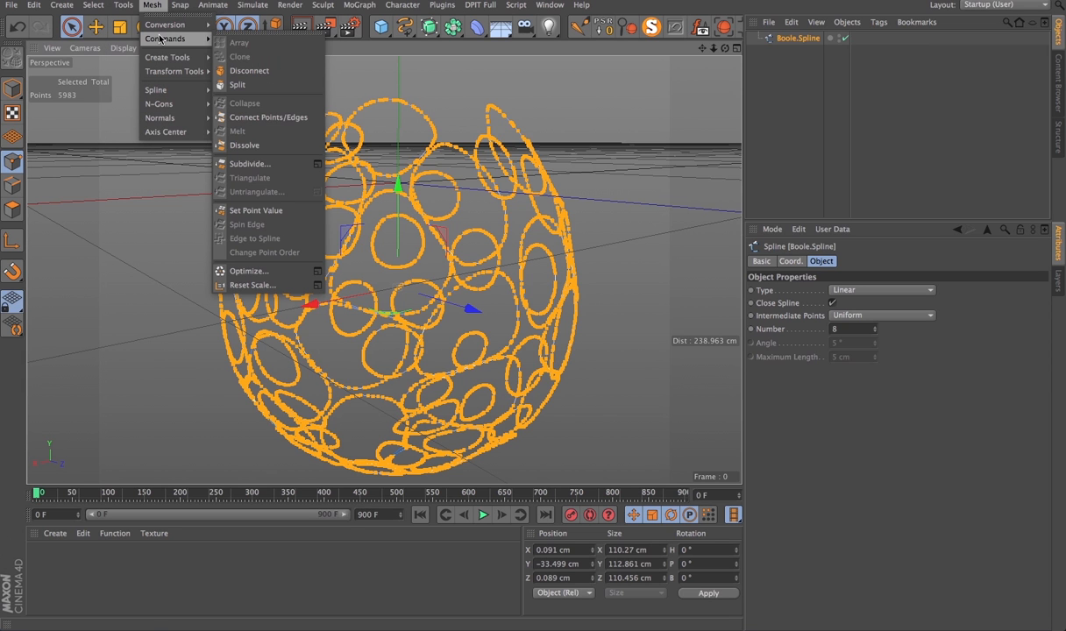
left_click(298, 271)
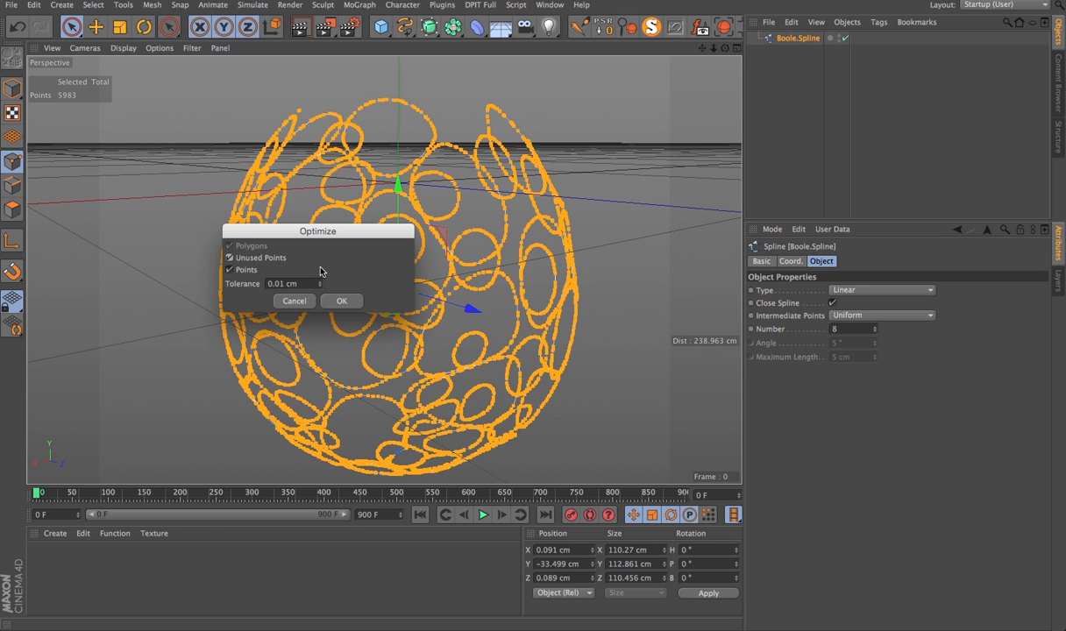
left_click_drag(273, 285, 333, 288)
type(".7")
left_click(341, 301)
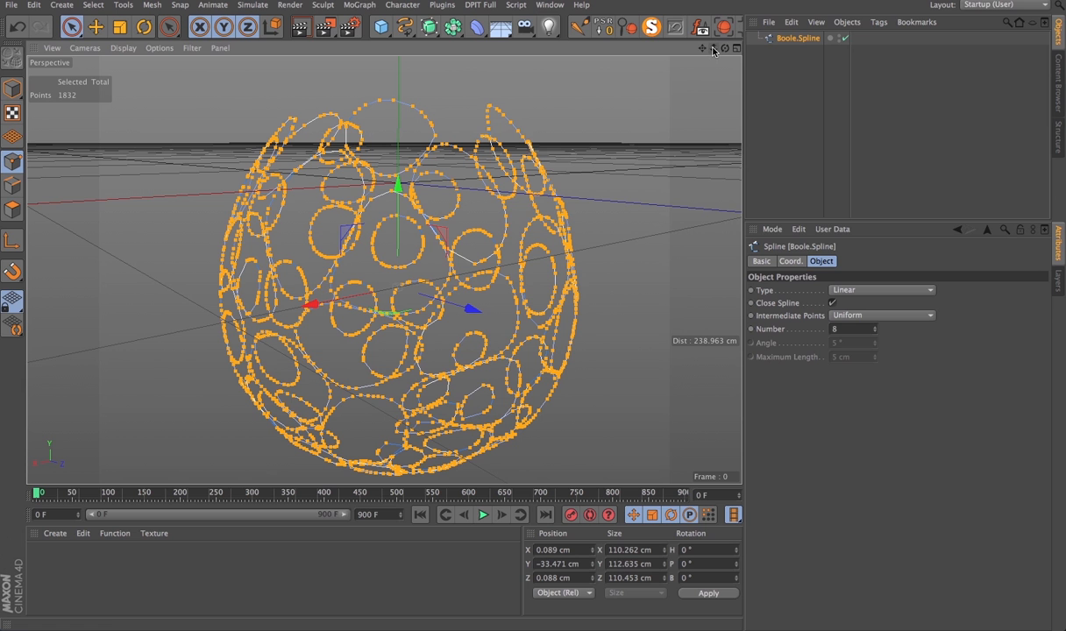
mouse_move(713, 48)
left_mouse_down()
mouse_move(780, 48)
mouse_move(732, 48)
left_mouse_up()
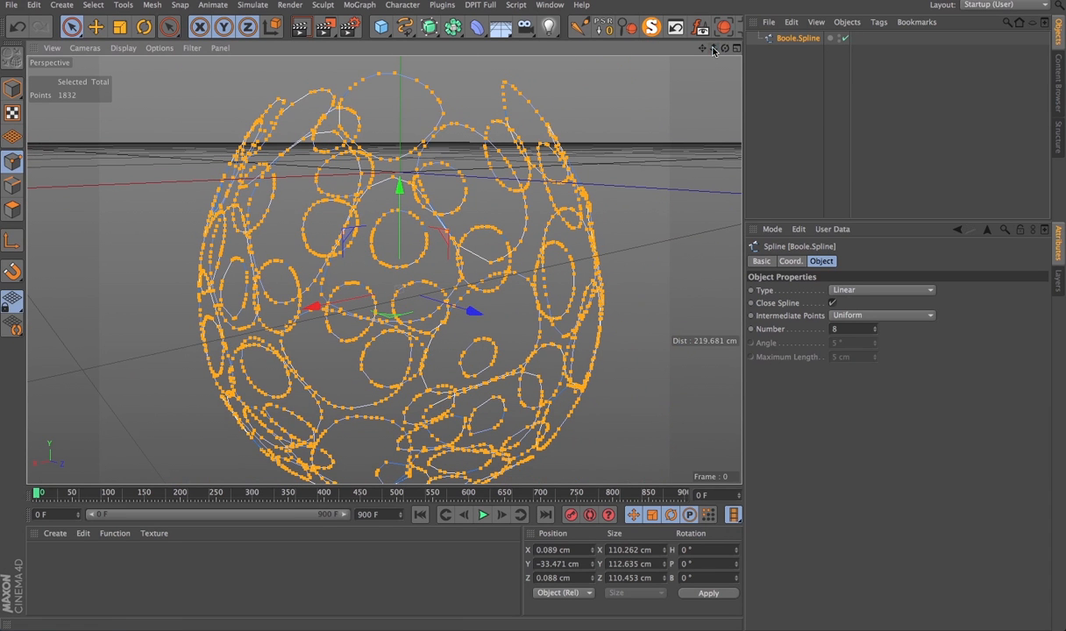
left_click(652, 27)
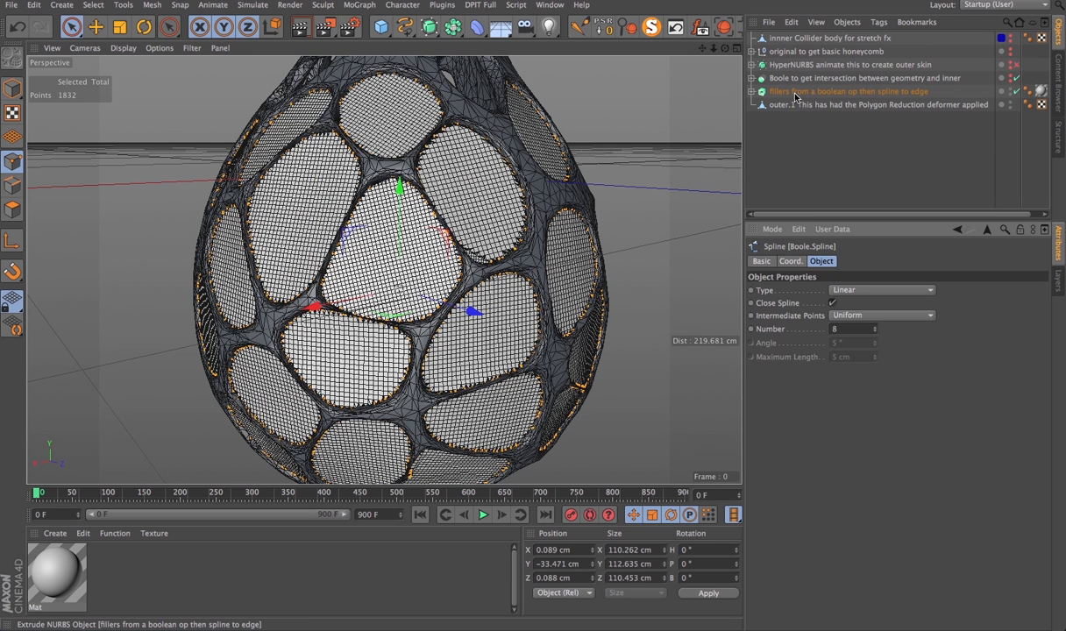
Step: Hide the outer.1 mesh and set the cap grid width of the fillers extrude to 2 cm
left_click(1003, 116)
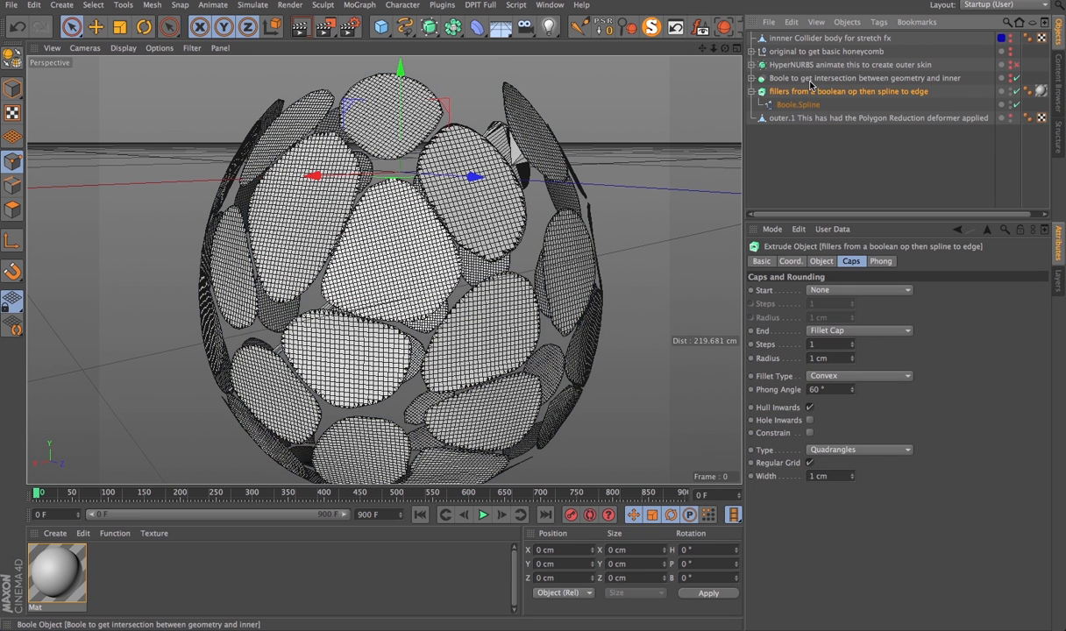
left_click_drag(725, 50, 647, 93)
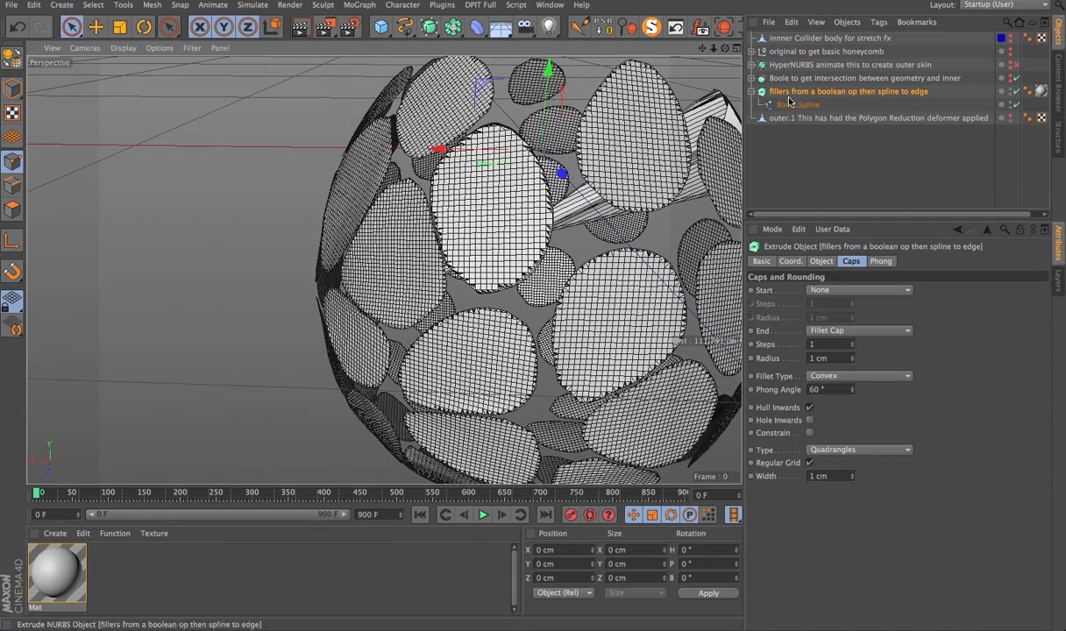
left_click(852, 476)
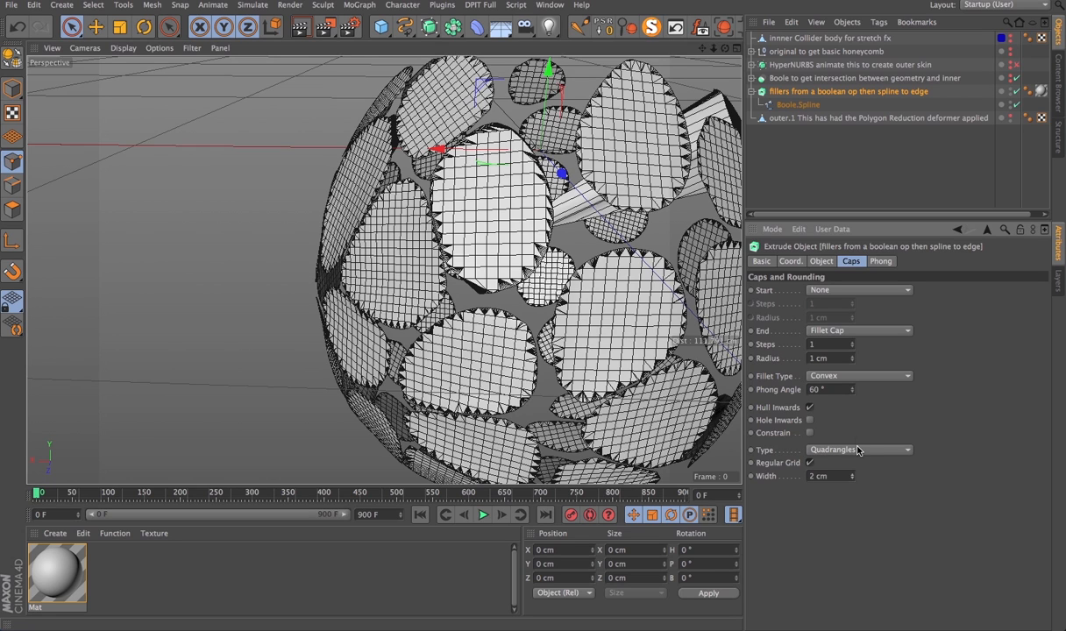
Step: Select the Boole.Spline loop causing the long stretched faces near the top of the shell and delete all its connected points
left_click_drag(704, 49, 526, 39)
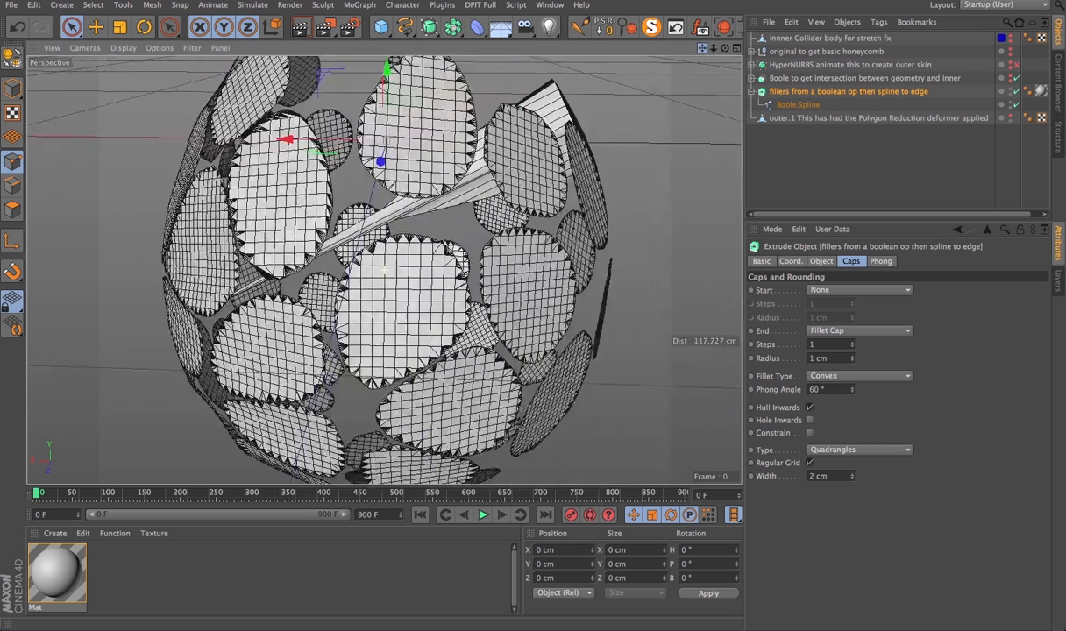
left_click(793, 104)
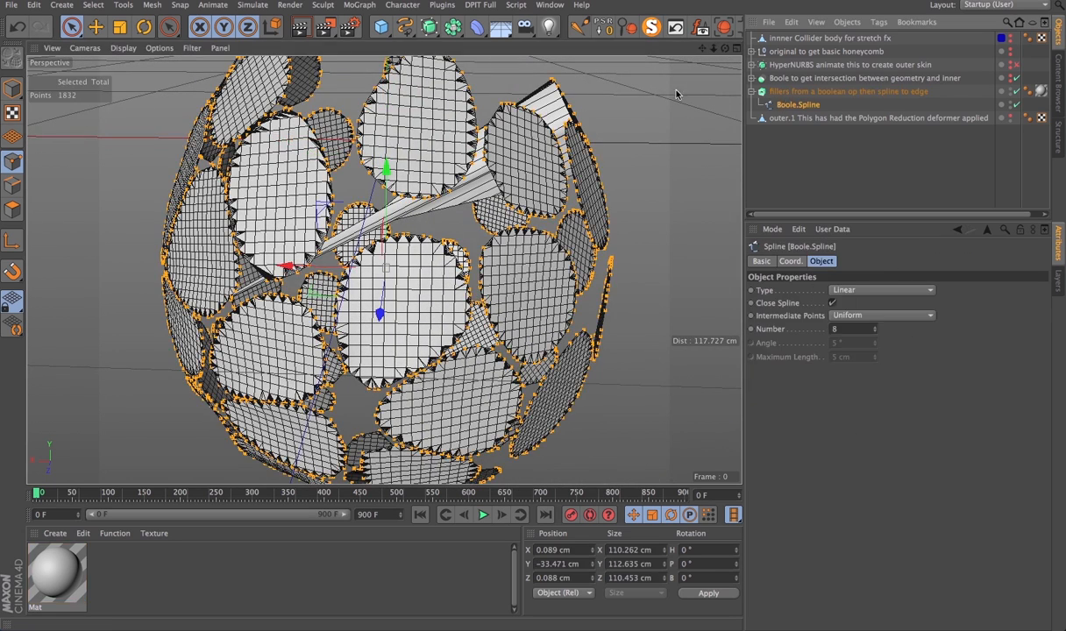
left_click(556, 88)
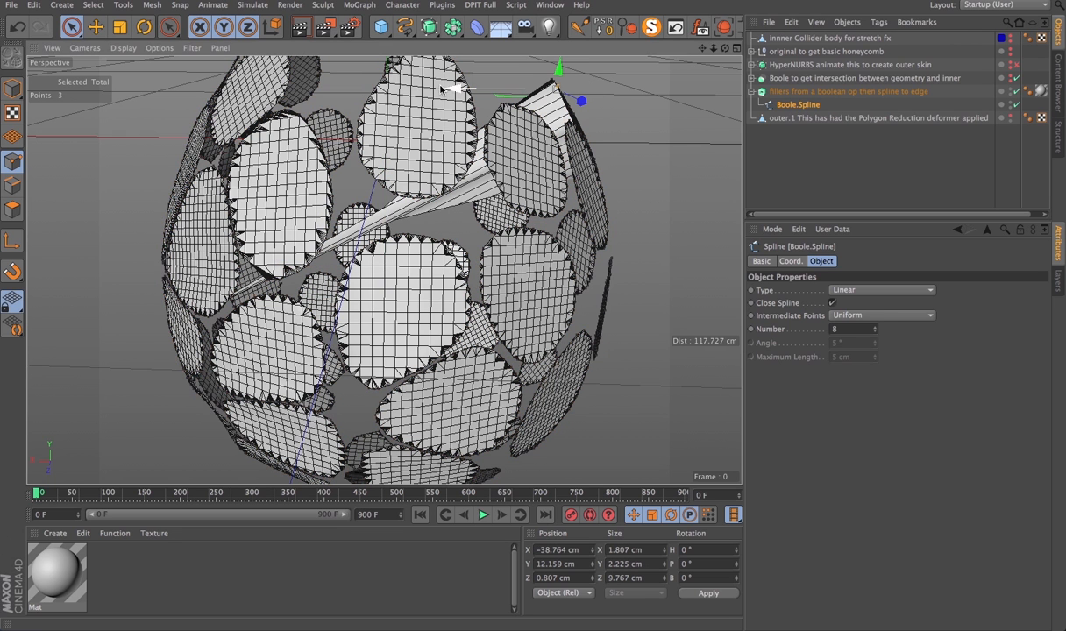
left_click(93, 4)
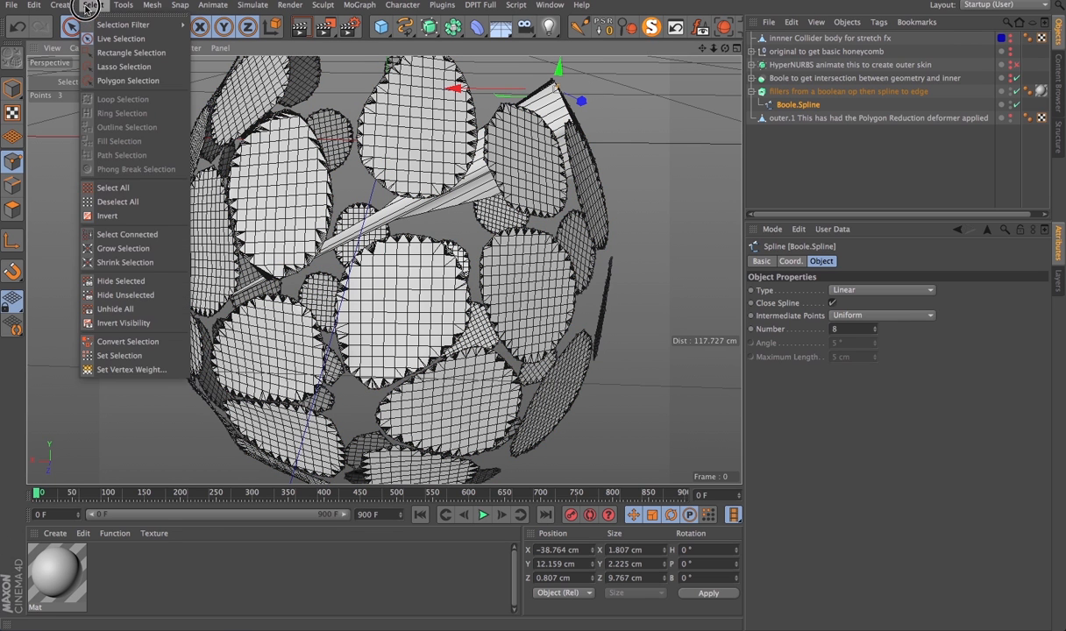
left_click(162, 233)
key("Delete")
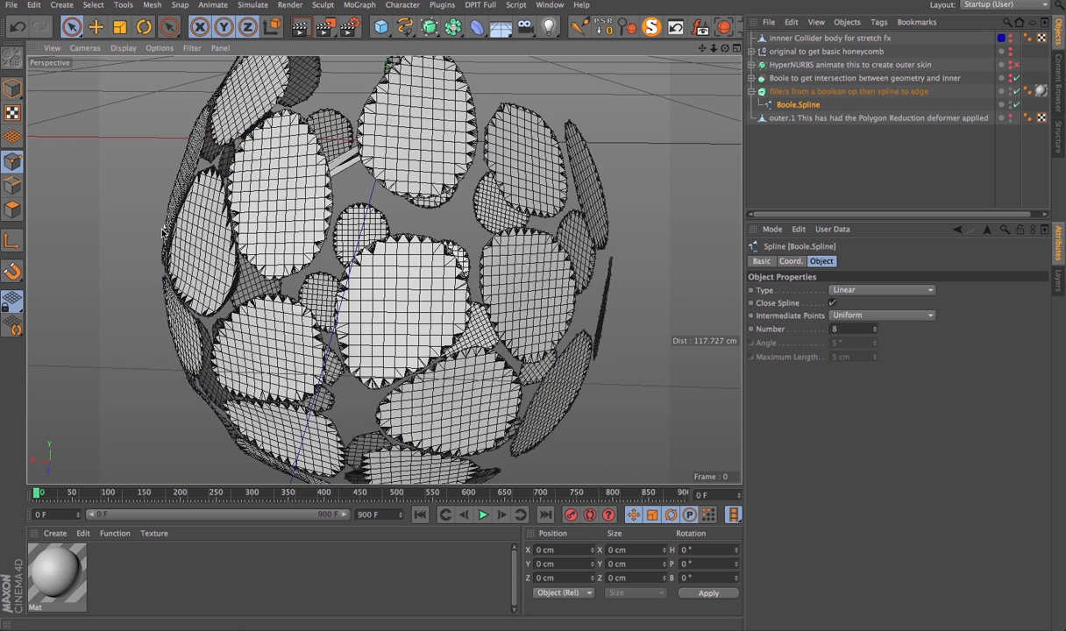
Step: Delete the second faulty spline loop on the upper far side of the shell, including all its connected points
left_click_drag(727, 49, 654, 85)
left_click(626, 79)
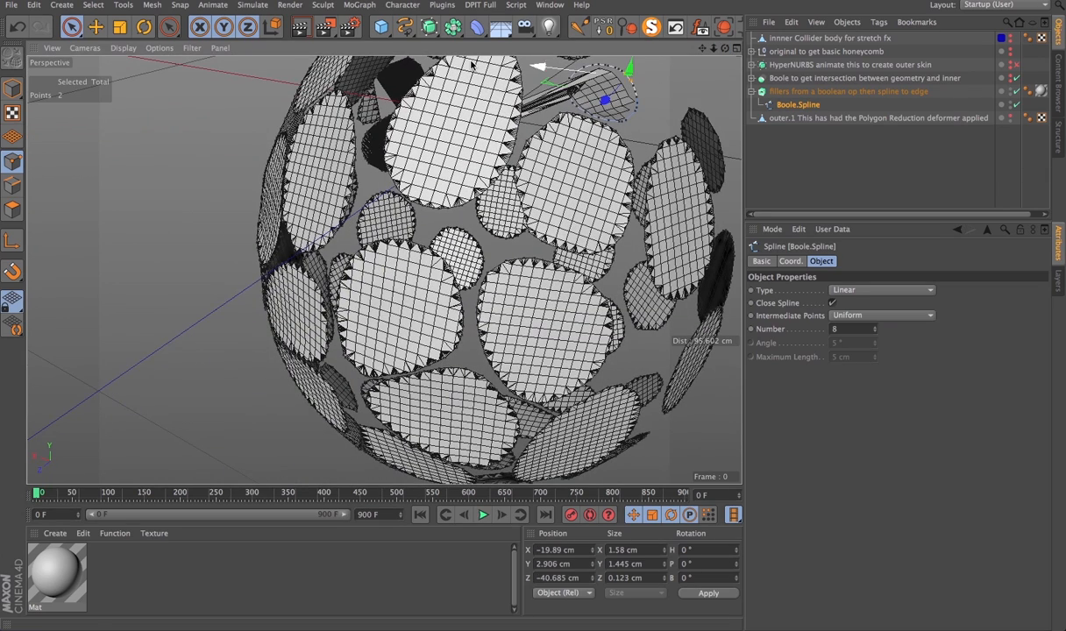
left_click(93, 5)
left_click(134, 235)
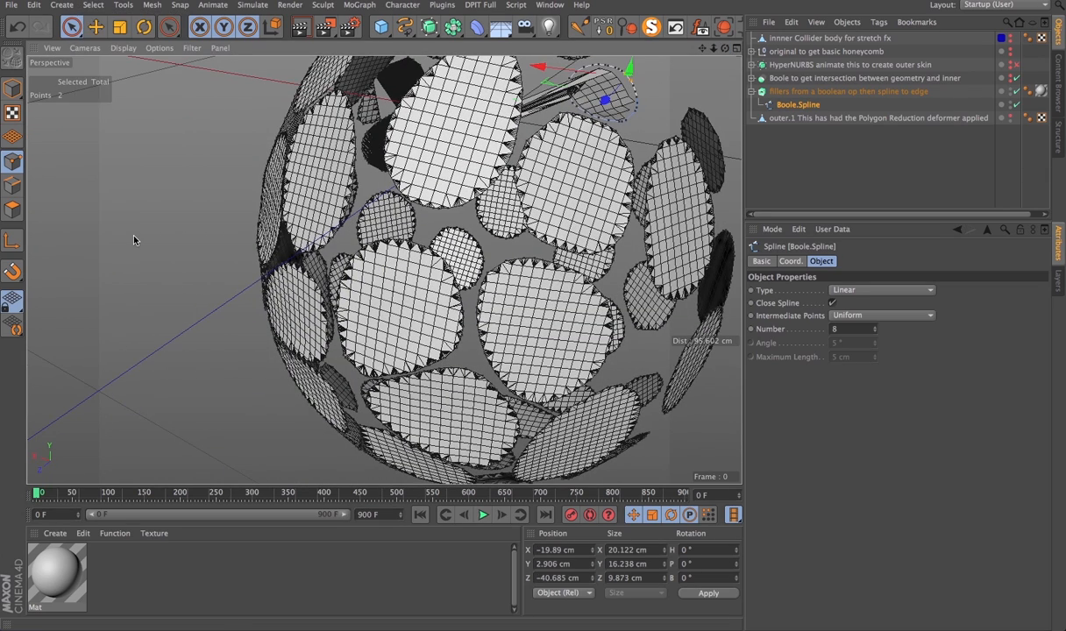
key("Delete")
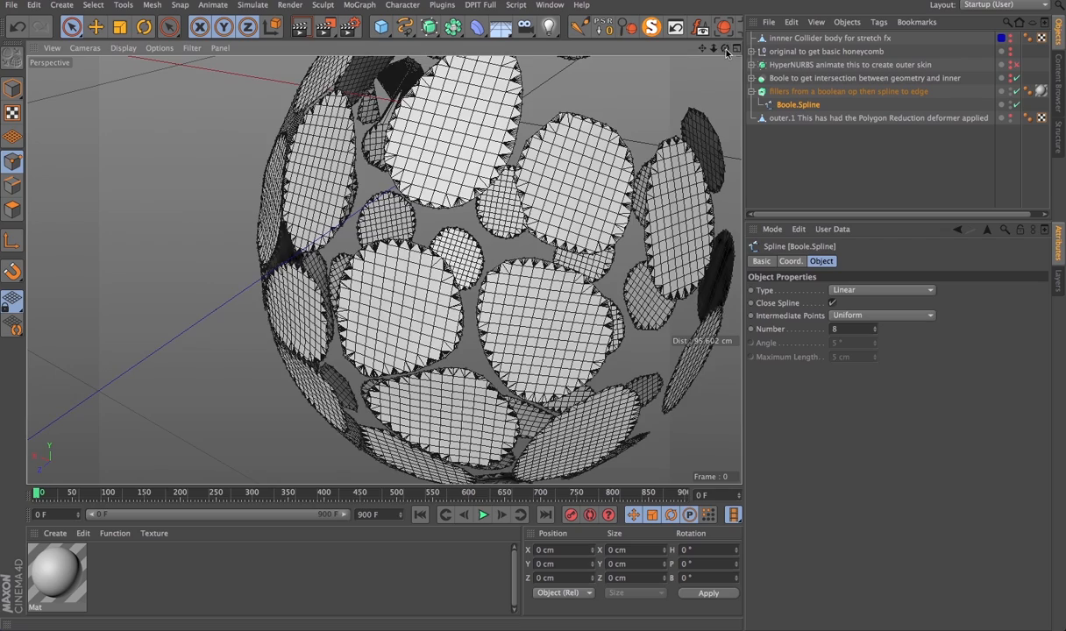
Step: Create a polygon copy of the fillers extrude with Current State to Object, then hide and collapse the original
left_click_drag(727, 52, 587, 88)
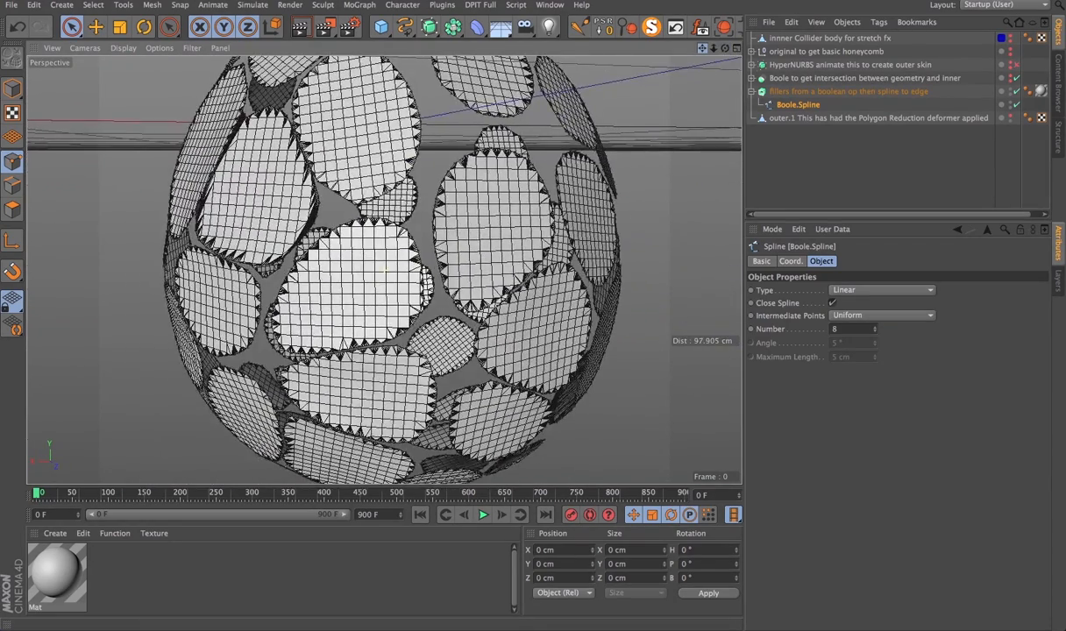
left_click(798, 93)
right_click(788, 94)
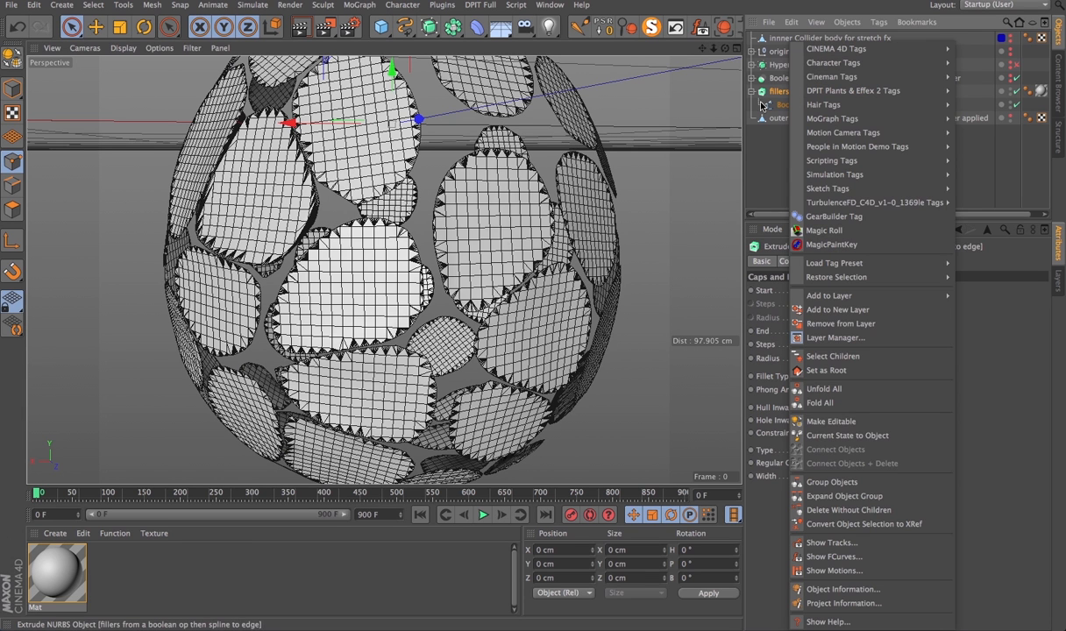
left_click(903, 435)
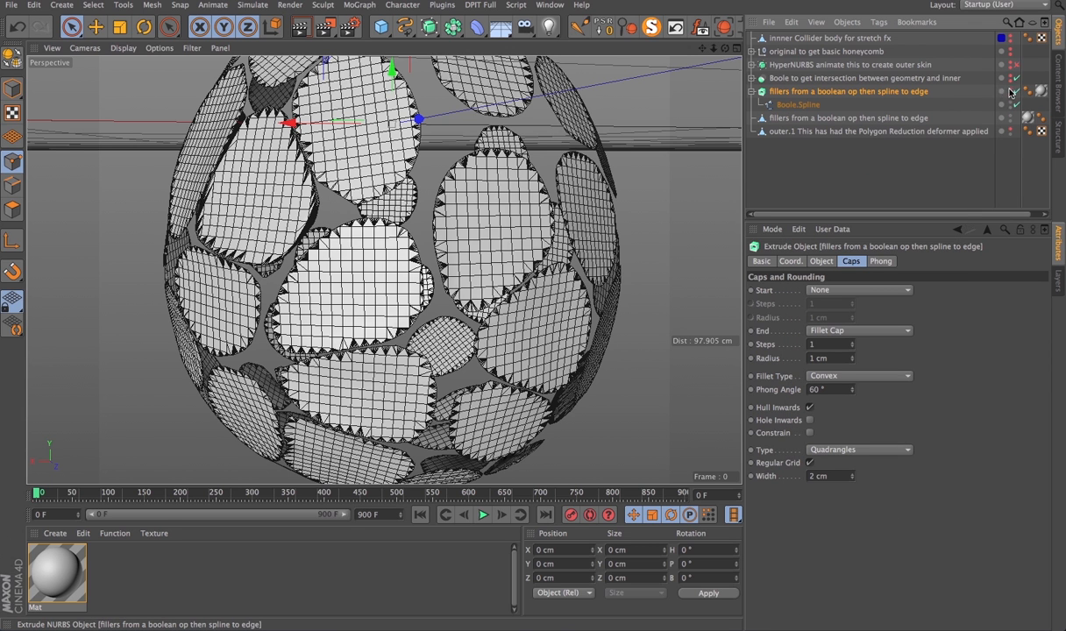
left_click(752, 91)
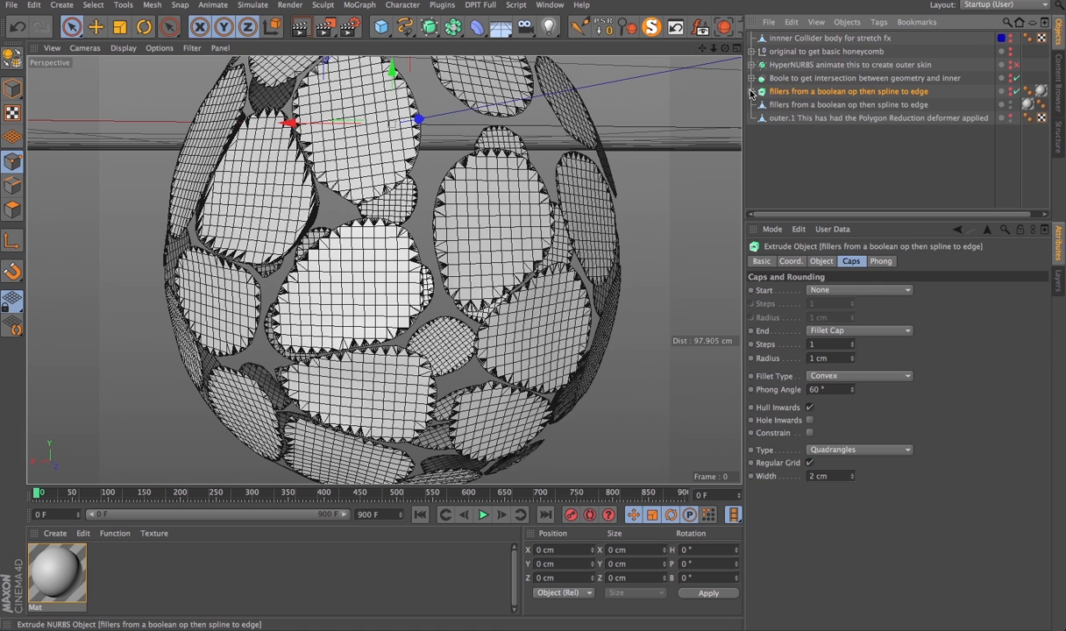
Step: Rename the polygon copy of the fillers as membrane
left_click(783, 105)
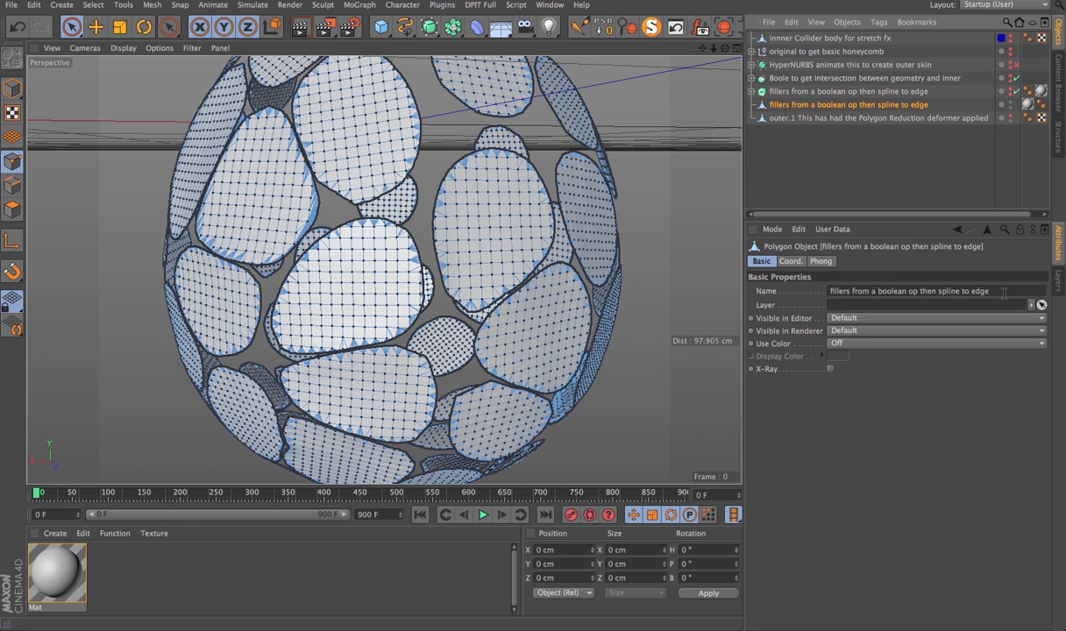
left_click_drag(1004, 294, 666, 291)
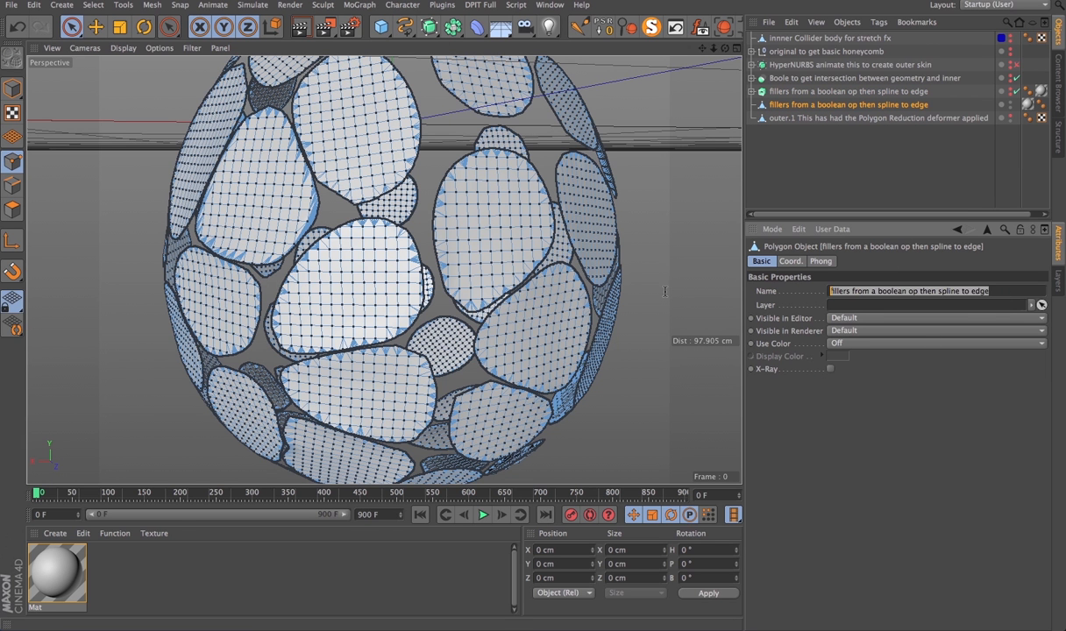
type("membrane")
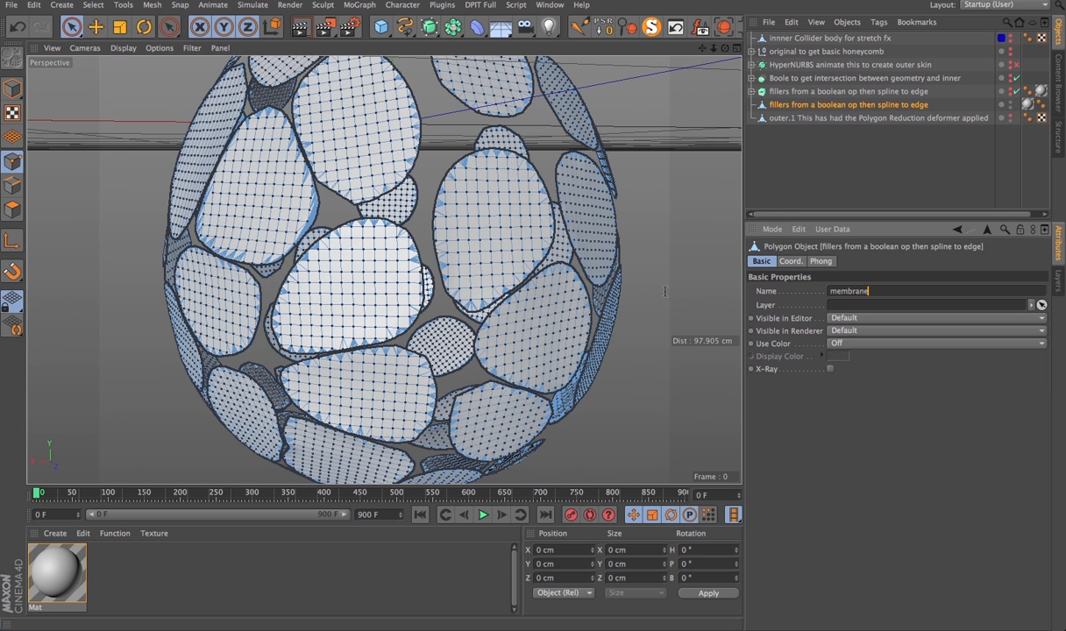
key("Return")
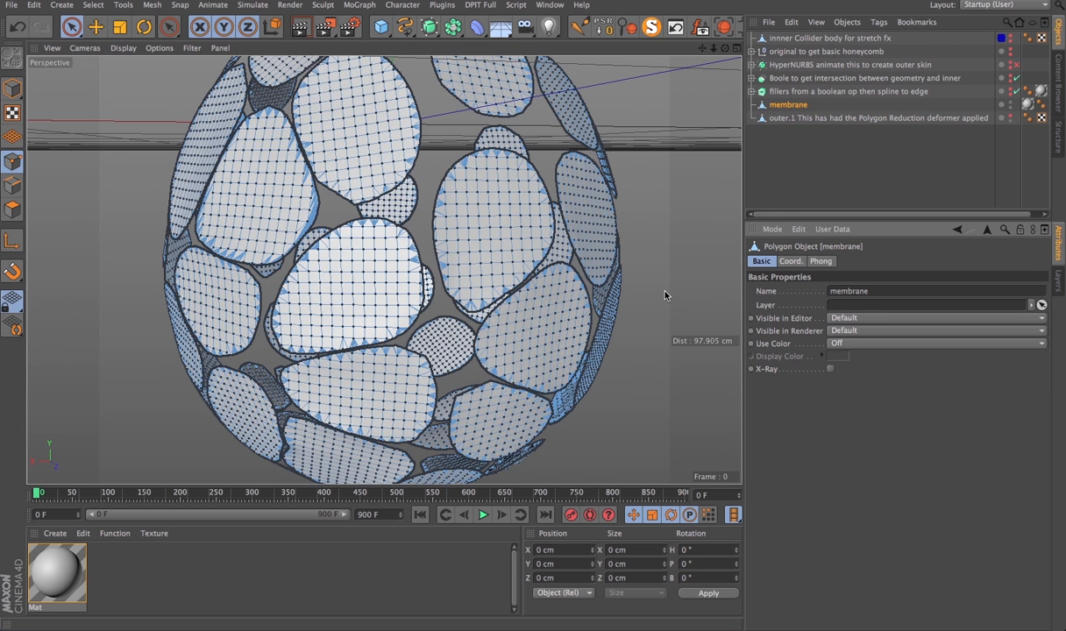
Step: Switch the membrane to edge editing and use Outline Selection to select the border edges of the large central patch
left_click(12, 185)
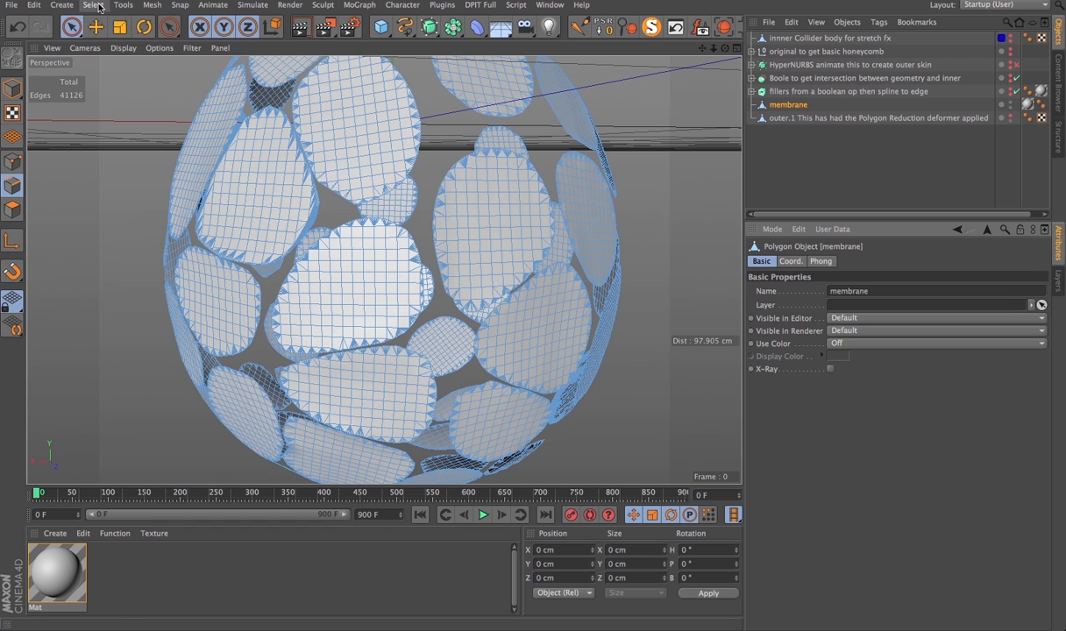
mouse_move(713, 48)
left_mouse_down()
mouse_move(824, 48)
mouse_move(712, 53)
left_mouse_up()
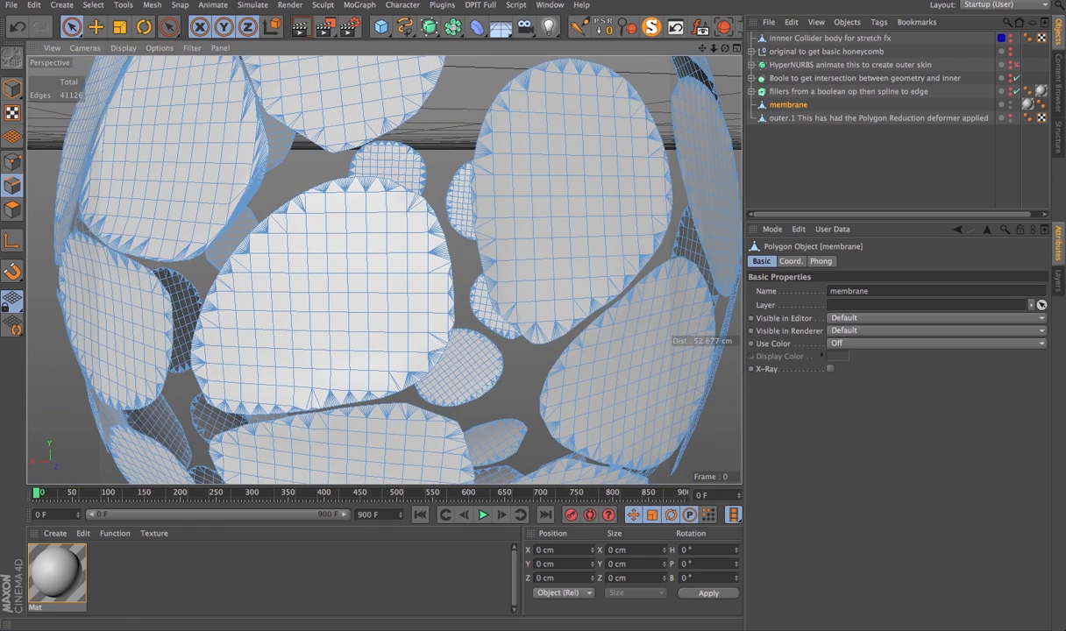
left_click(98, 5)
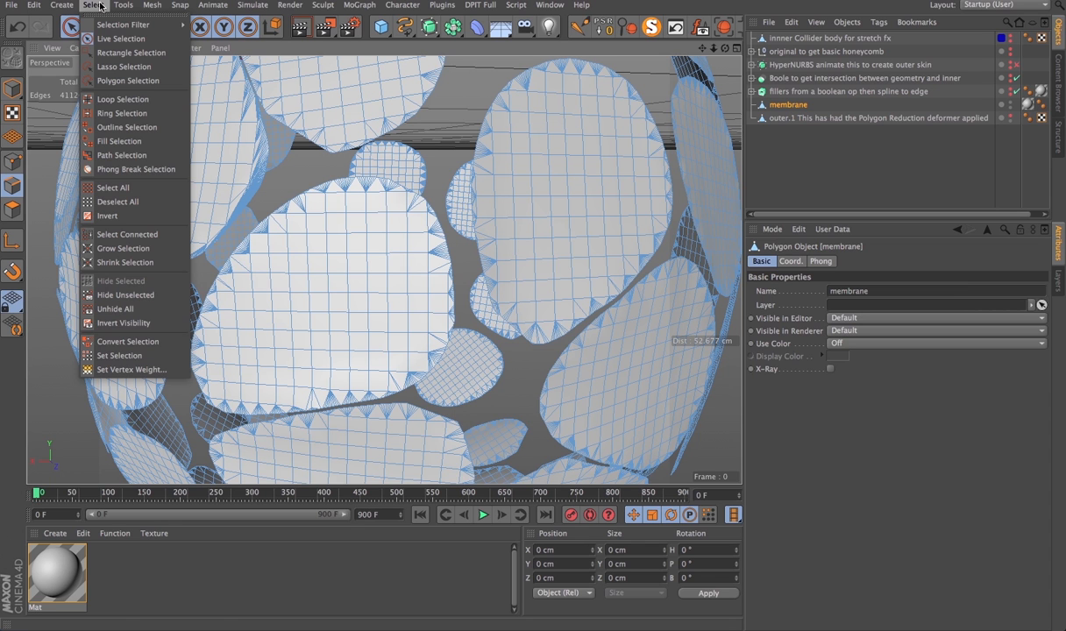
left_click(127, 128)
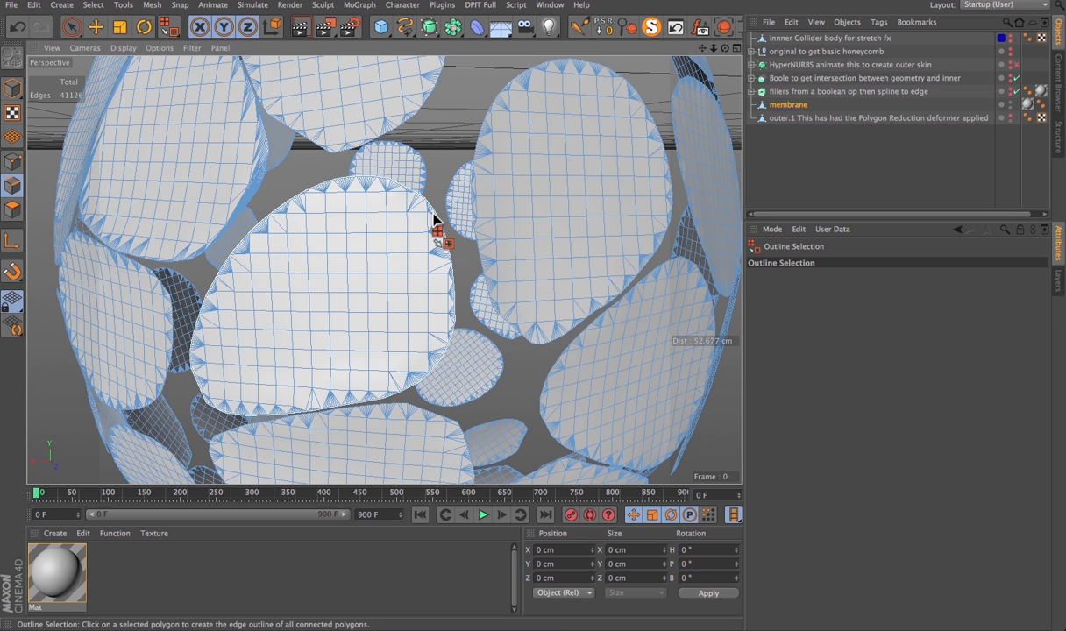
left_click(435, 217)
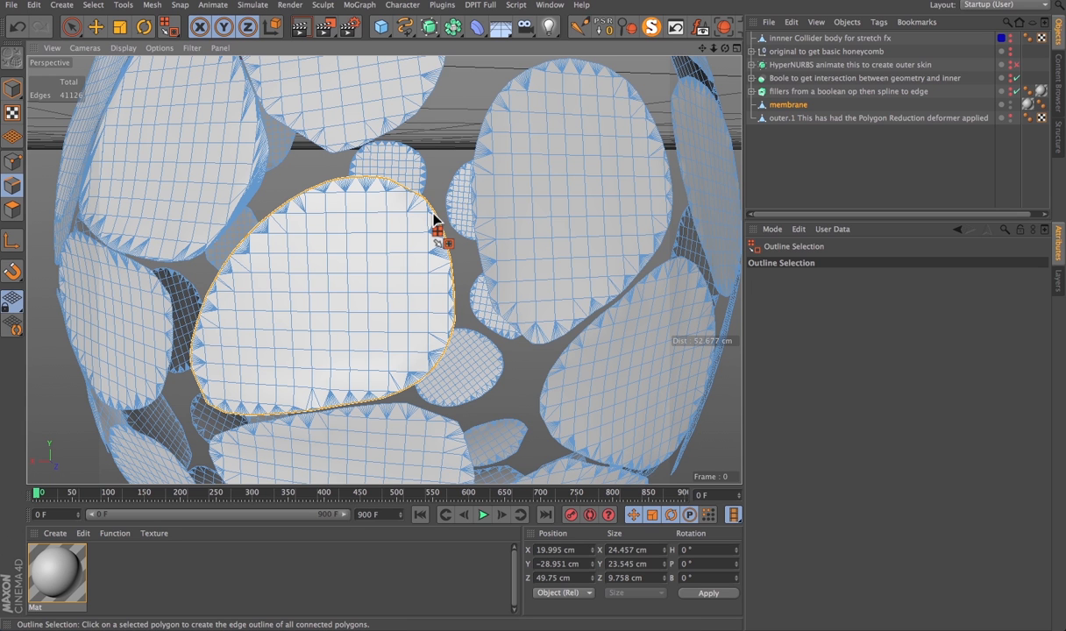
Step: Add the outline edges of the patches surrounding the central one to the selection
left_click(411, 162, "shift")
left_click(343, 77, "shift")
left_click(193, 105, "shift")
left_click(117, 264, "shift")
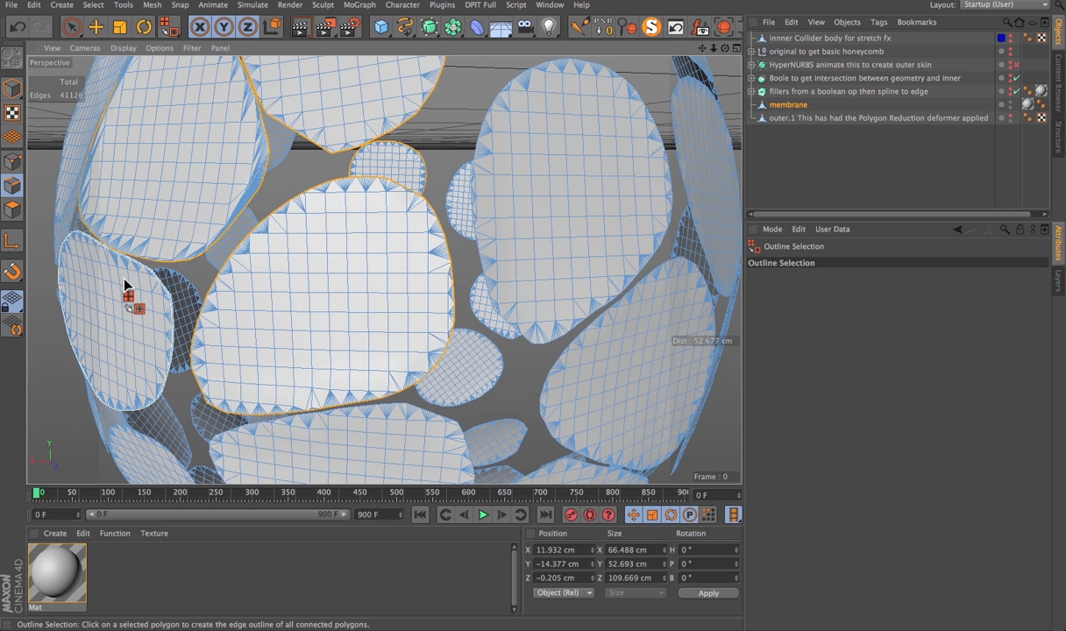
left_click(302, 454, "shift")
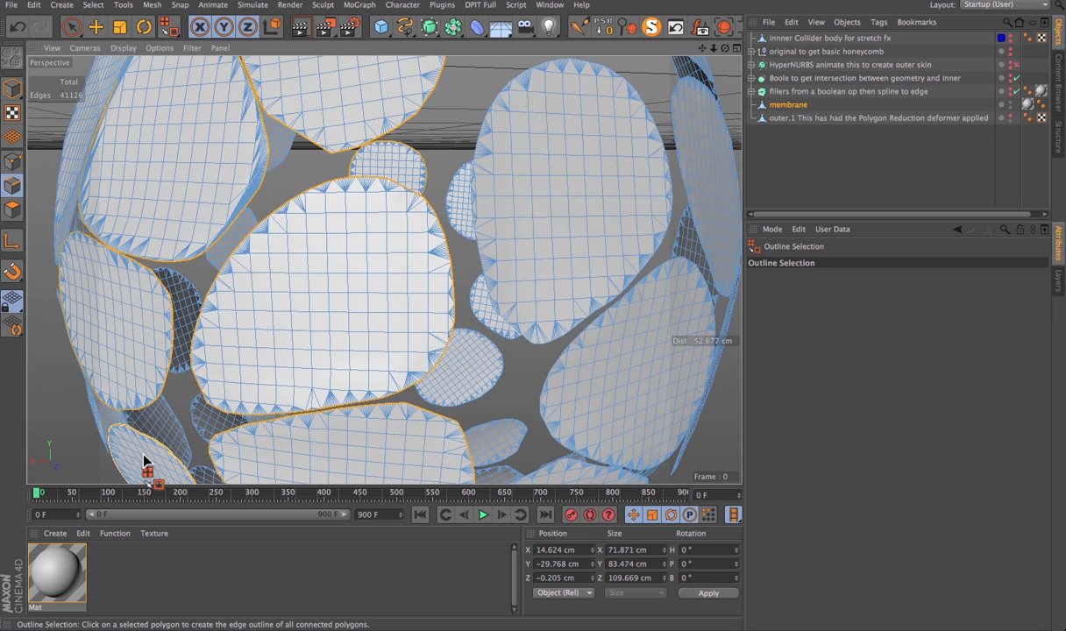
left_click(588, 399, "shift")
left_click(548, 263, "shift")
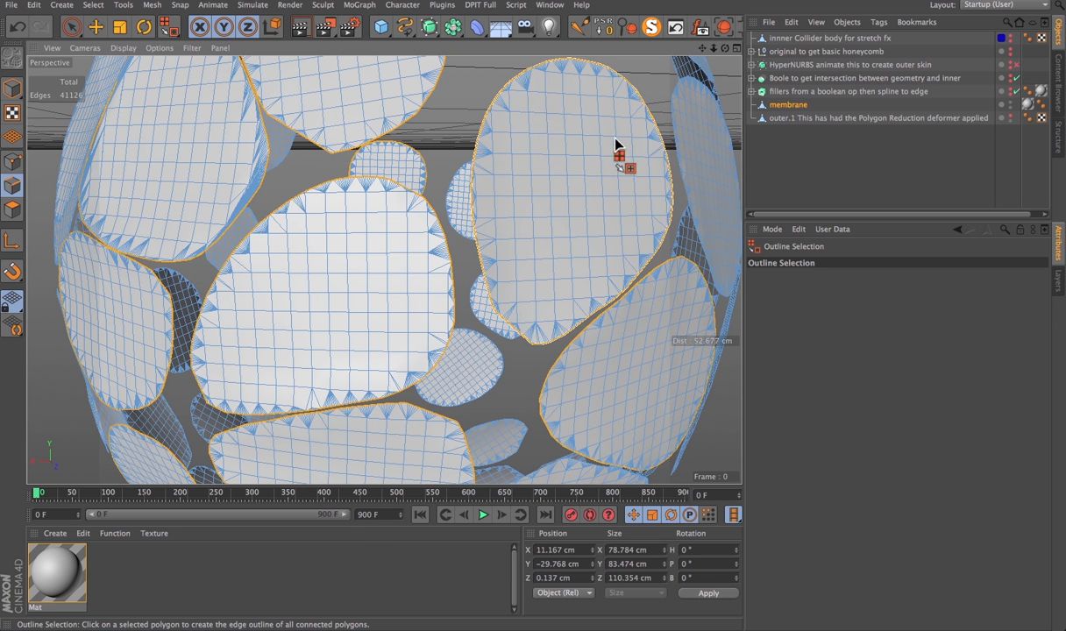
Step: Extend the outline selection to the remaining membrane patches around the sides and underside of the shell
left_click_drag(713, 48, 644, 50)
left_click(585, 119, "shift")
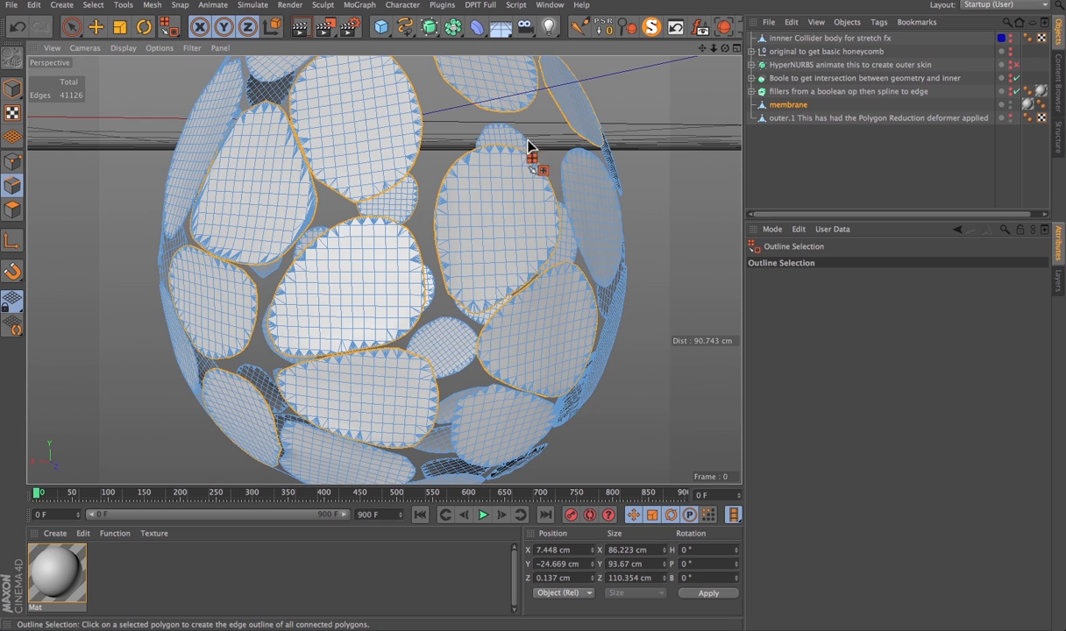
left_click(587, 197, "shift")
left_click(611, 355, "shift")
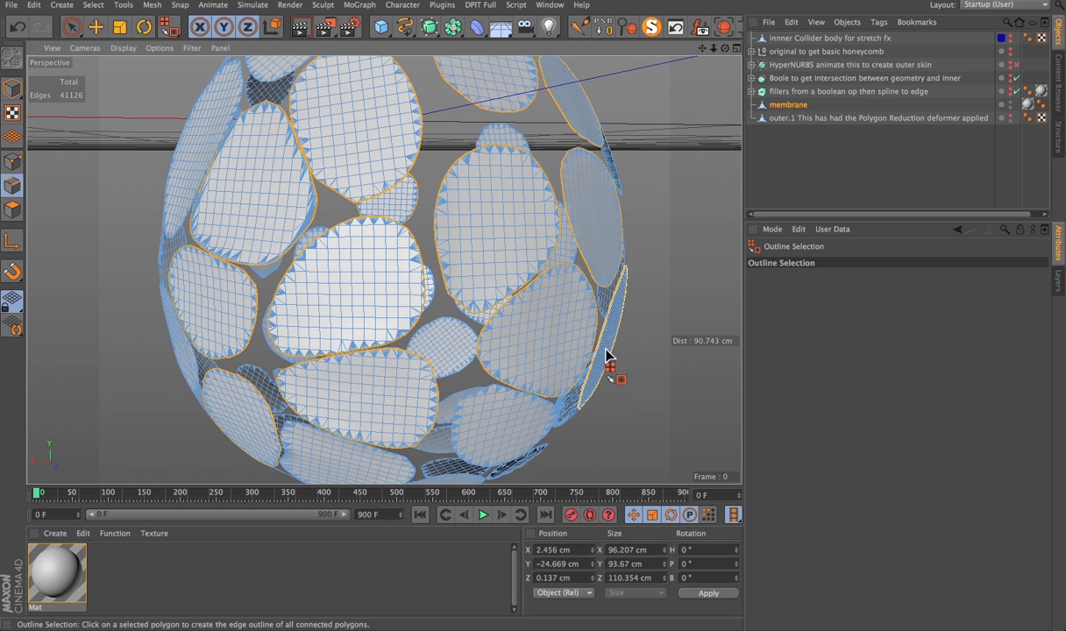
left_click(504, 424, "shift")
left_click(346, 477, "shift")
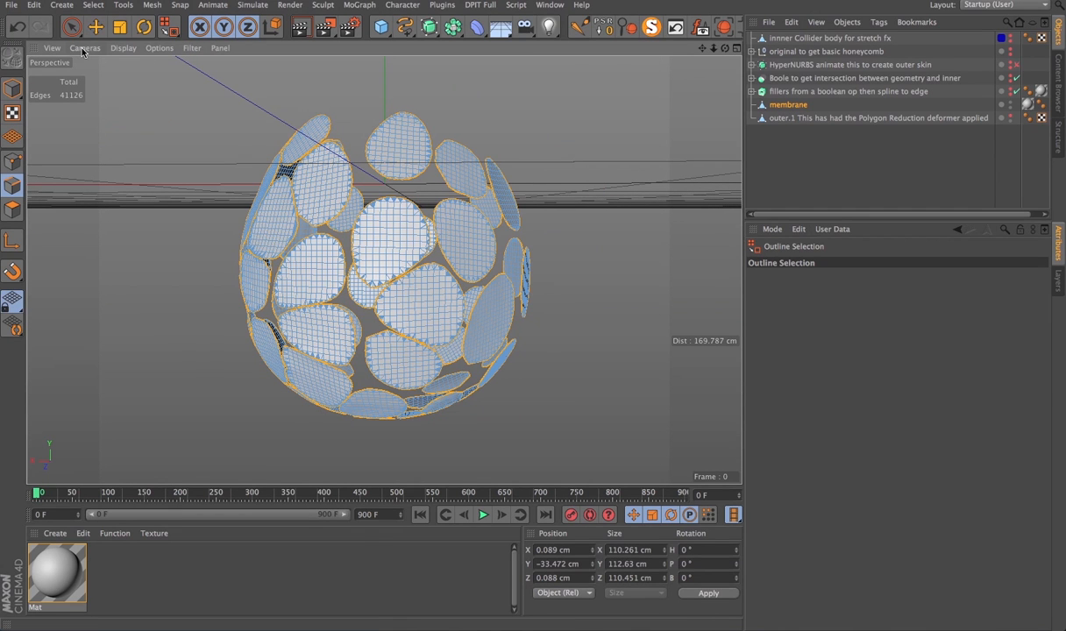
Step: Convert the outline edge selection to a point selection
left_click(93, 6)
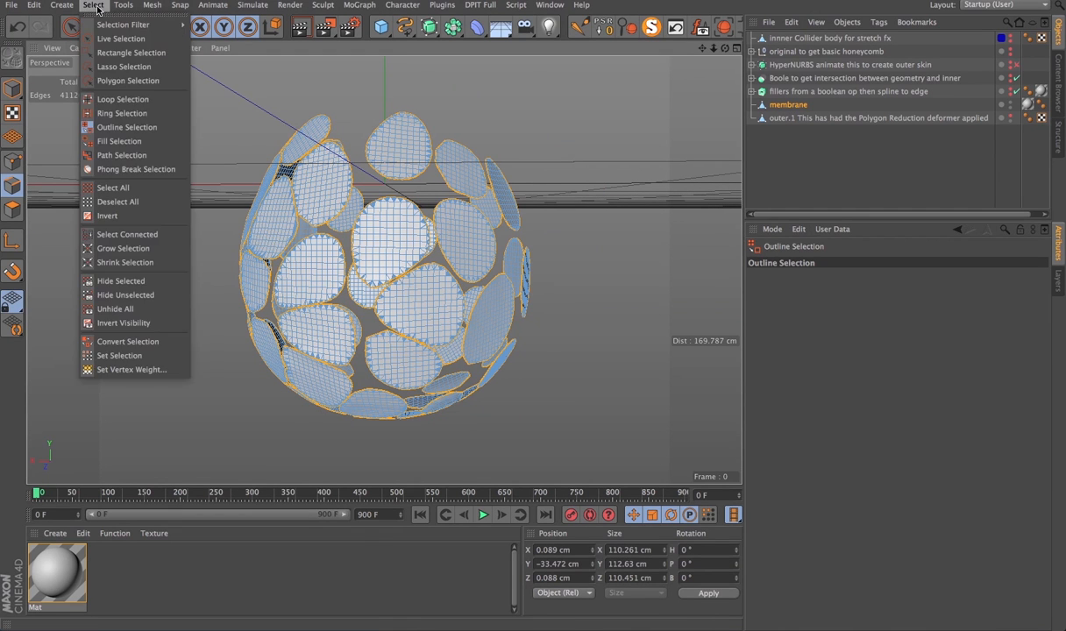
left_click(134, 342)
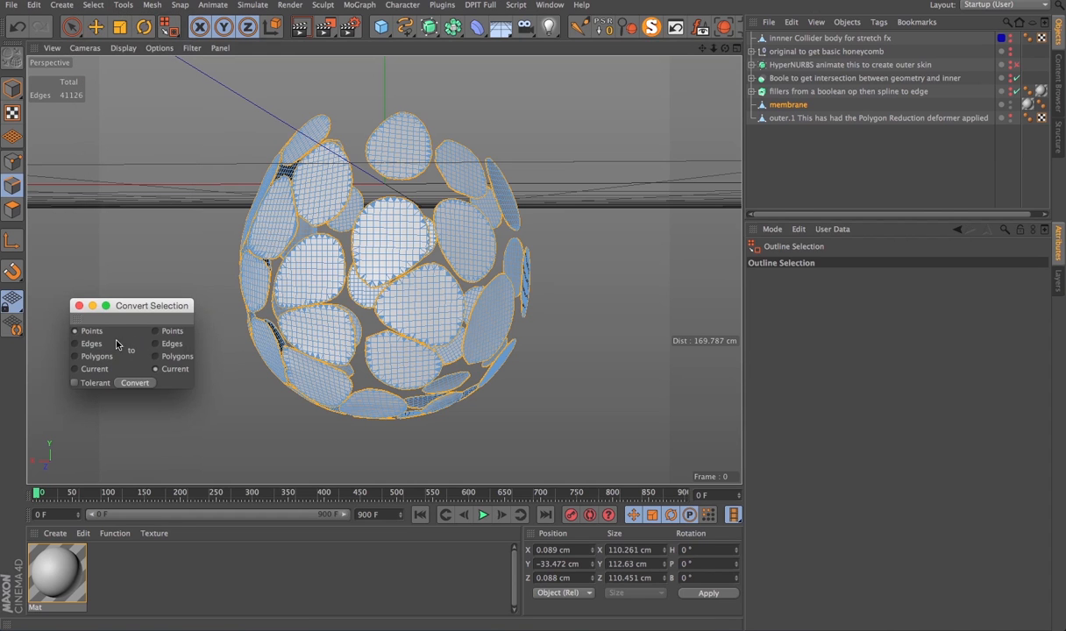
left_click(74, 344)
left_click(155, 331)
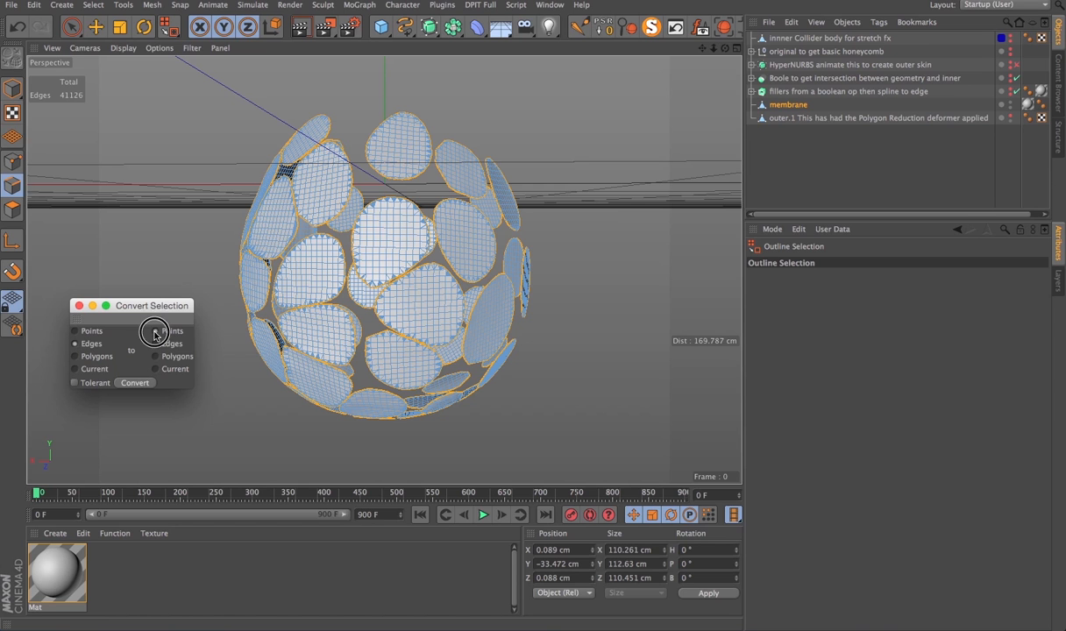
left_click(135, 383)
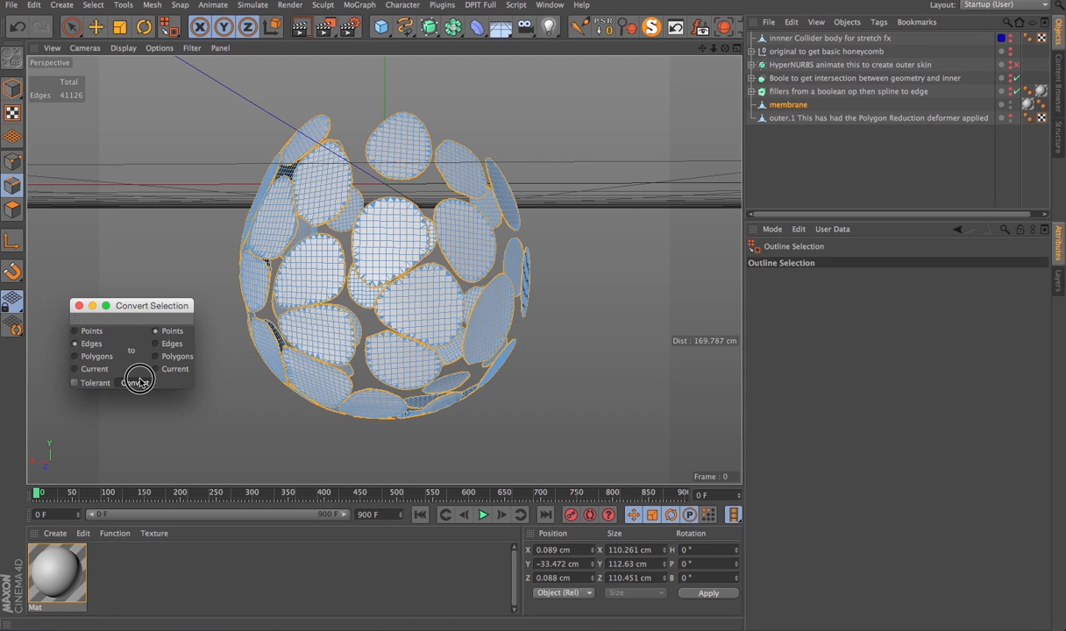
left_click(79, 306)
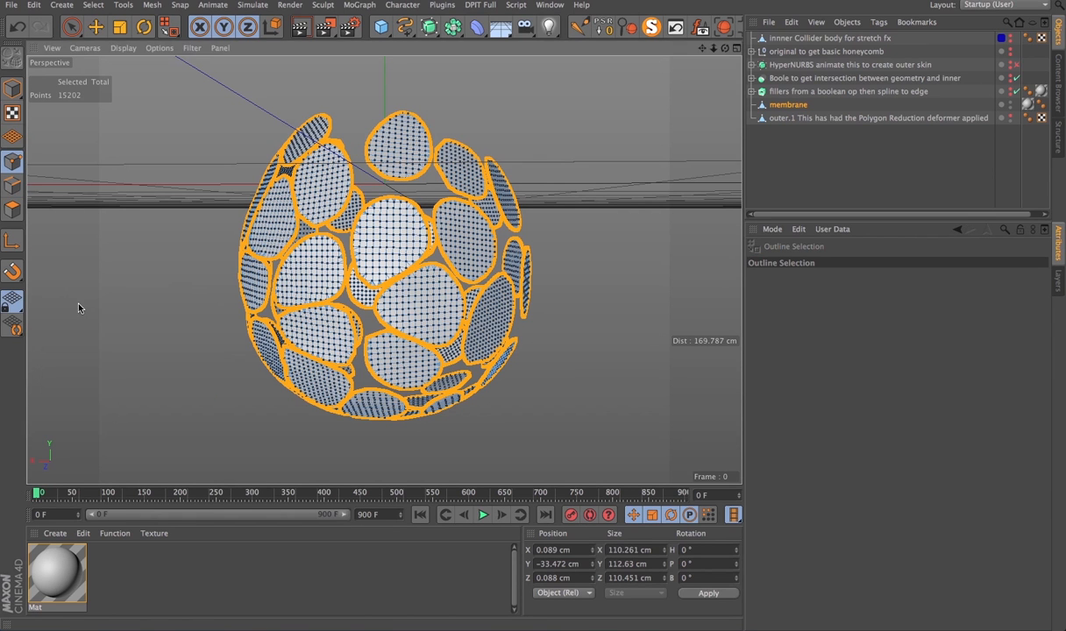
Step: Store the selected border points of the membrane as a point selection tag
left_click_drag(714, 48, 788, 48)
left_click_drag(712, 50, 797, 50)
left_click_drag(713, 49, 624, 48)
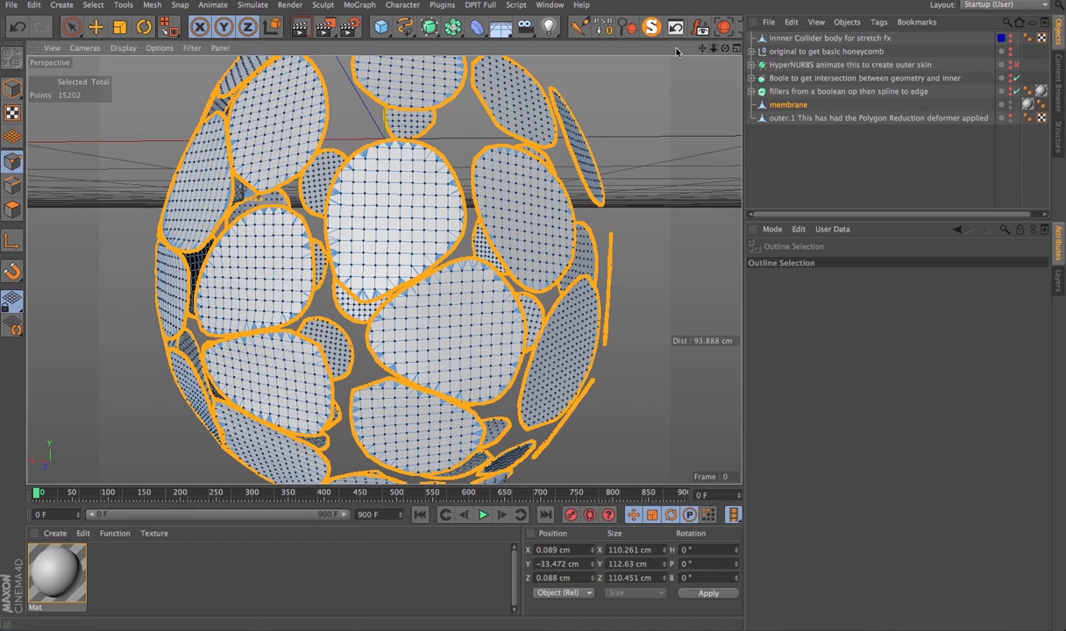
left_click(93, 6)
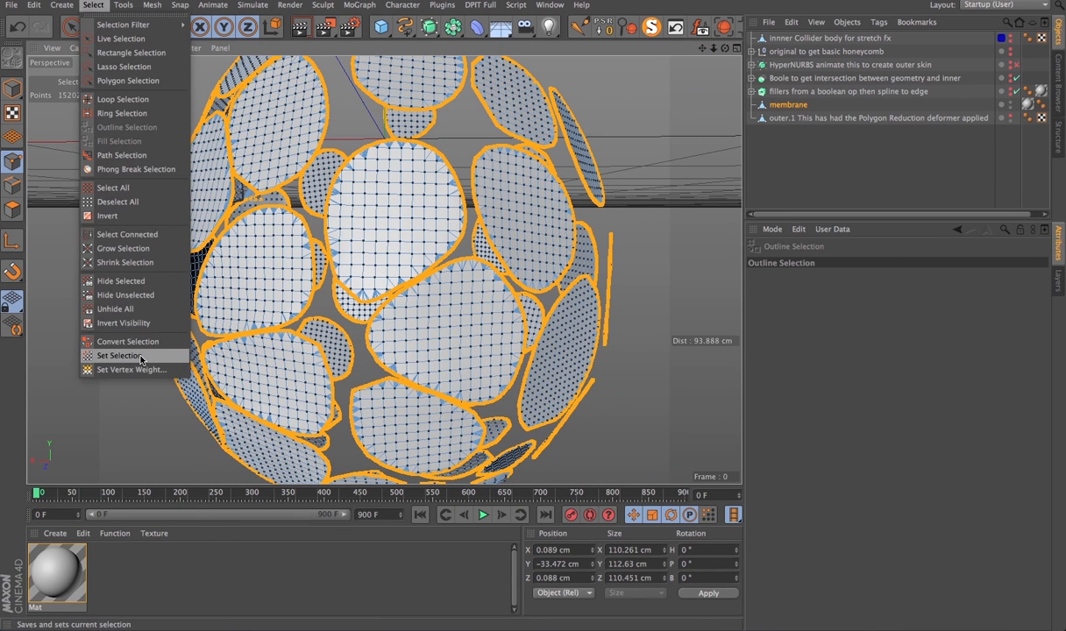
left_click(141, 357)
Step: Make room to see the membrane's tags and rename its point selection tag as membrane edge
mouse_move(858, 212)
left_mouse_down()
mouse_move(919, 210)
mouse_move(857, 210)
left_mouse_up()
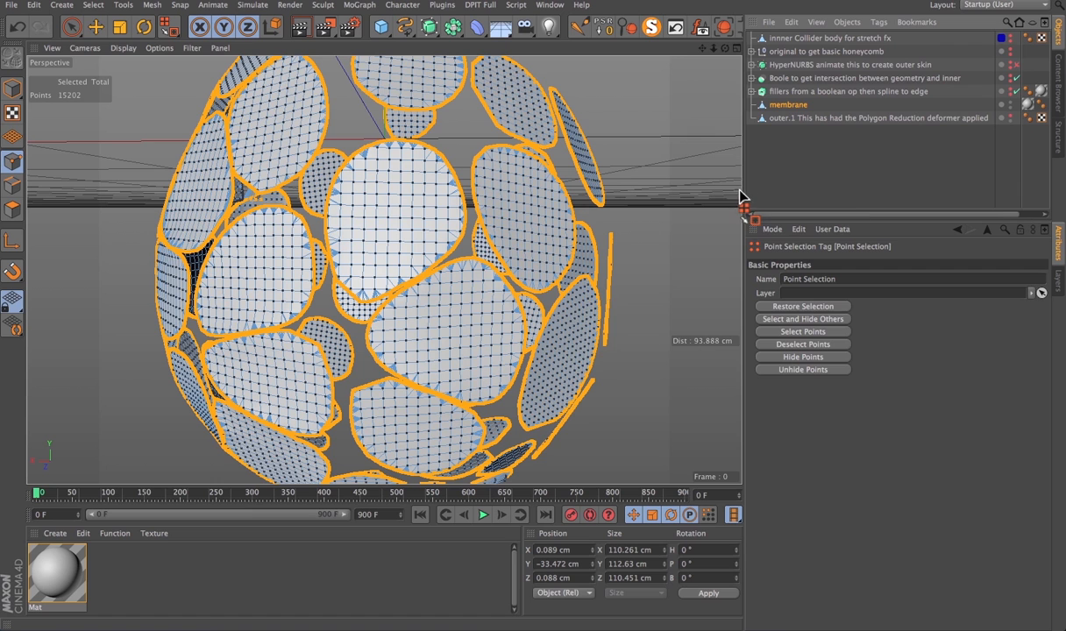
left_click_drag(743, 194, 703, 193)
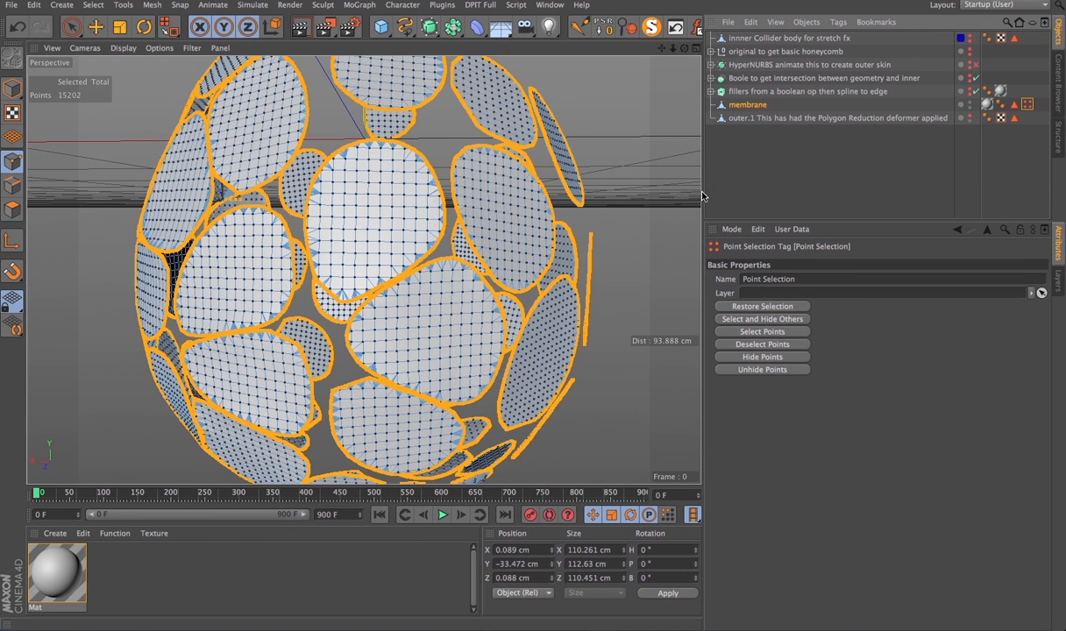
double_click(804, 279)
type("m")
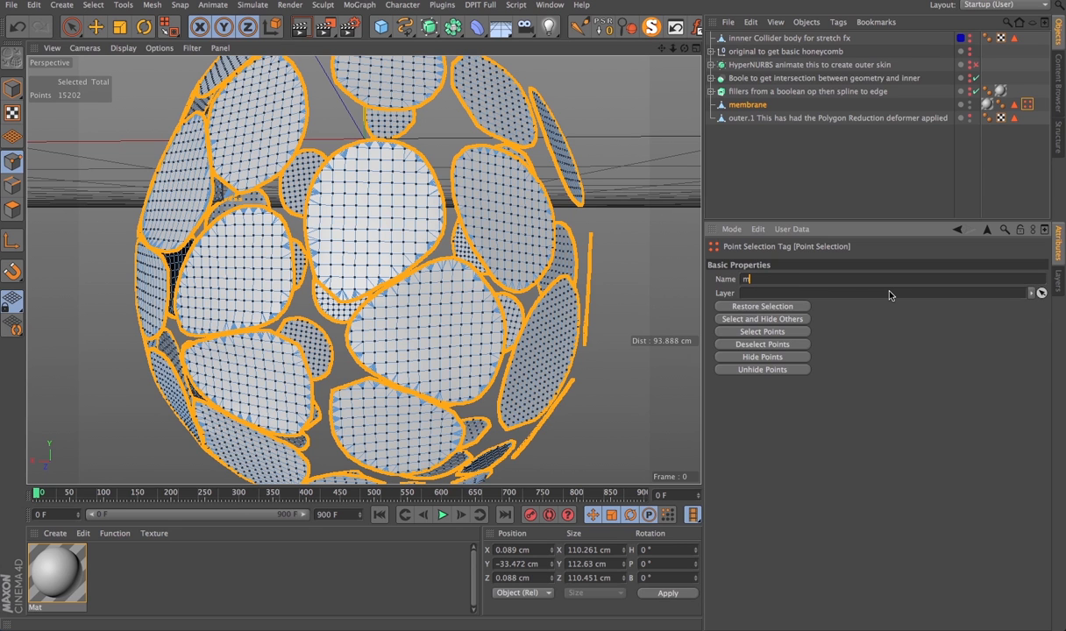
type("embrane edge")
key("Return")
Step: Add a Cloth simulation tag to the membrane and set the selected border points as its fix points
left_click(838, 22)
mouse_move(856, 167)
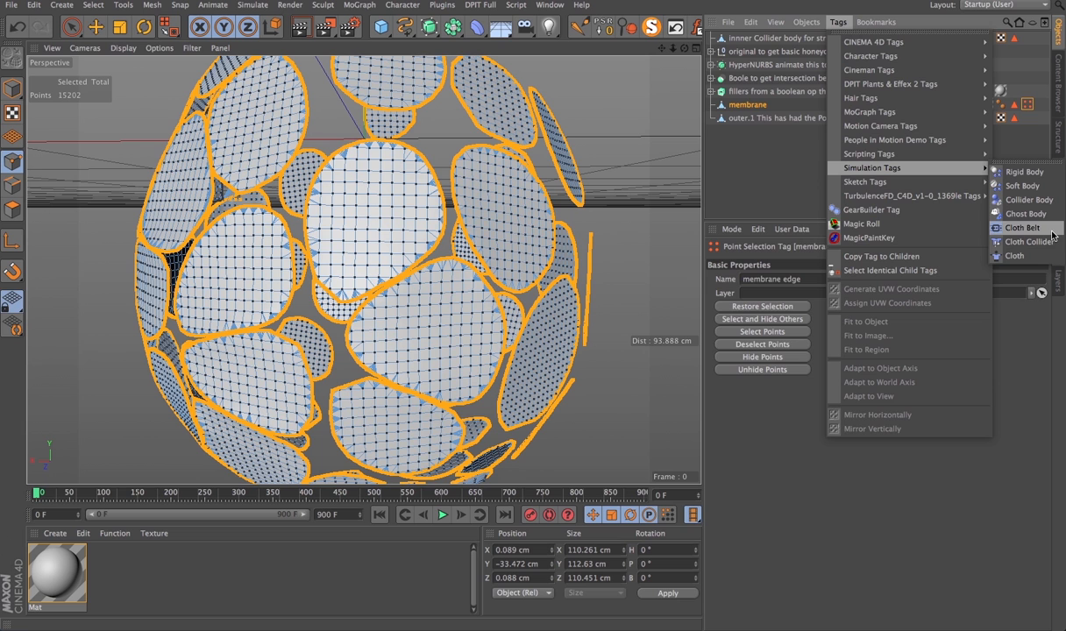
left_click(1017, 256)
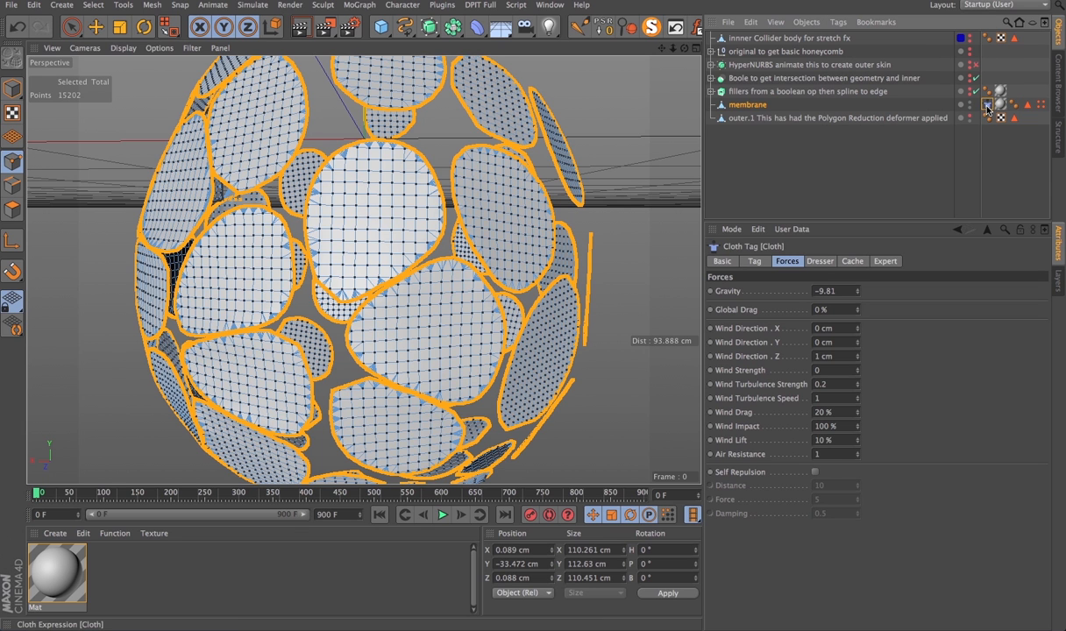
left_click(818, 262)
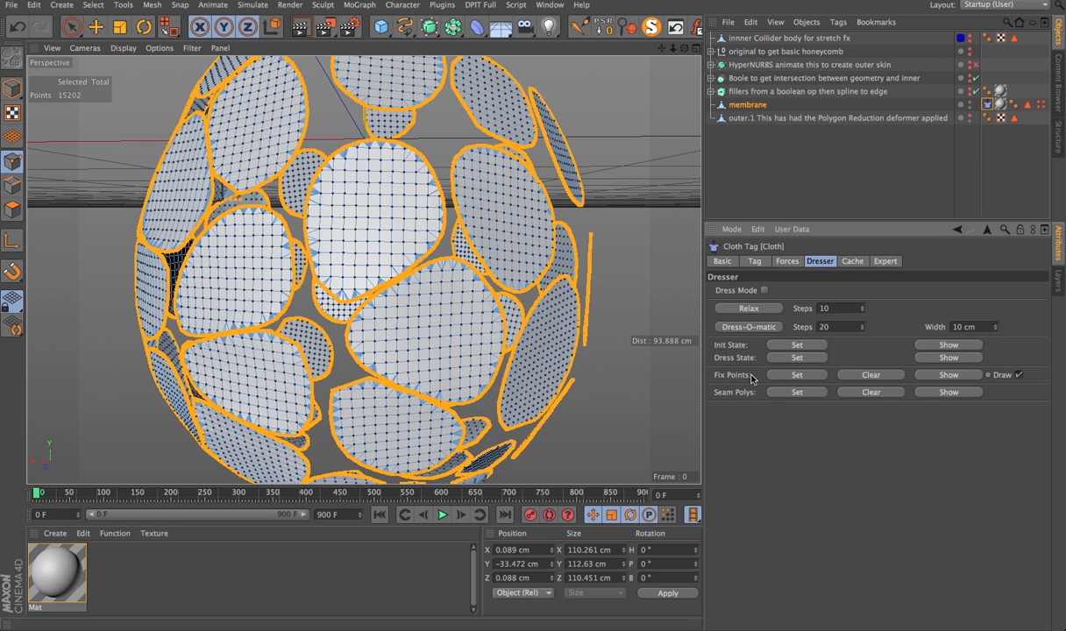
left_click(793, 375)
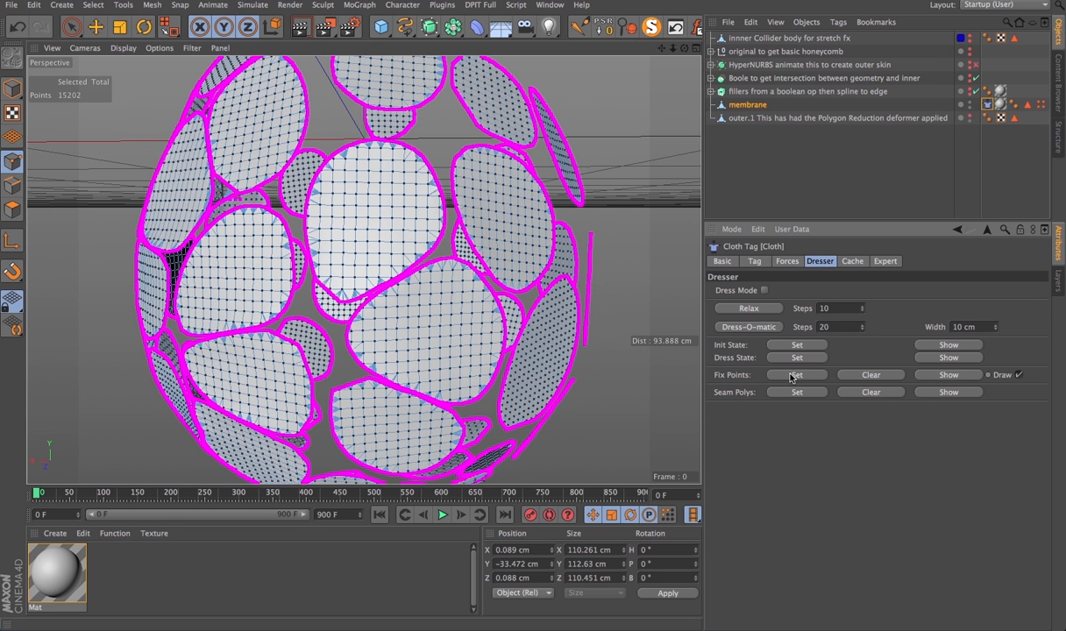
Step: Set the cloth's gravity to 0.1 and its global drag to 5%
left_click(787, 262)
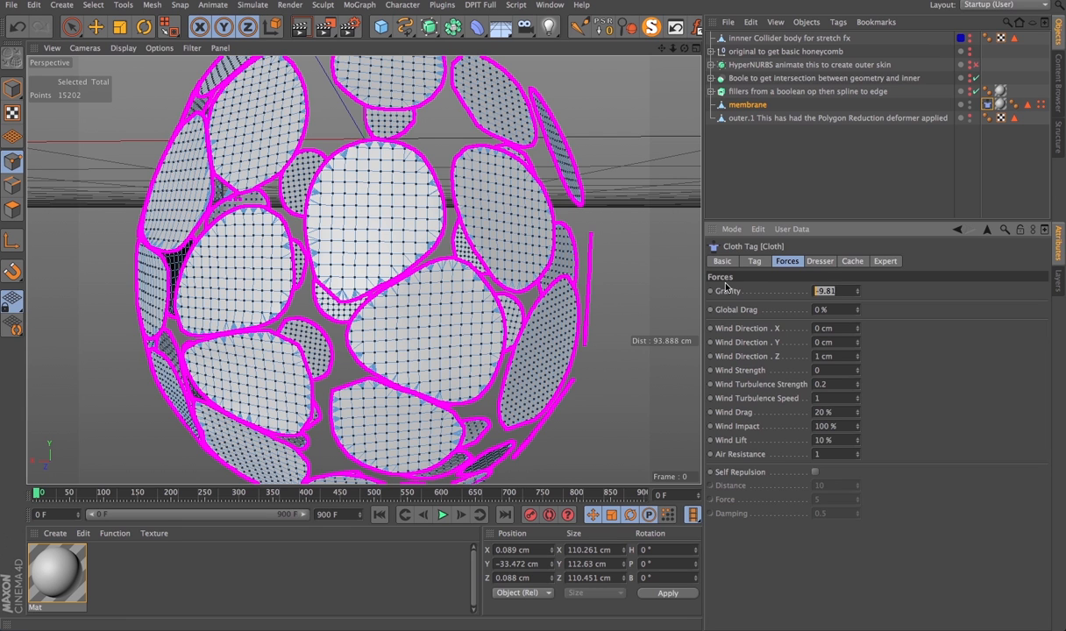
key("BackSpace")
type("0.1")
left_click(833, 310)
left_click_drag(833, 309, 754, 310)
type("5")
Step: Set the cloth's wind direction to 5 cm in X, 4 cm in Y and 2 cm in Z
left_click_drag(839, 328, 751, 330)
type("5")
key("Tab")
type("4")
key("Tab")
type("2")
key("Tab")
Step: Set the cloth's iterations to 5, flexion to 50%, rubber to 15%, bounce to 25% and mass to 0.5
left_click(753, 263)
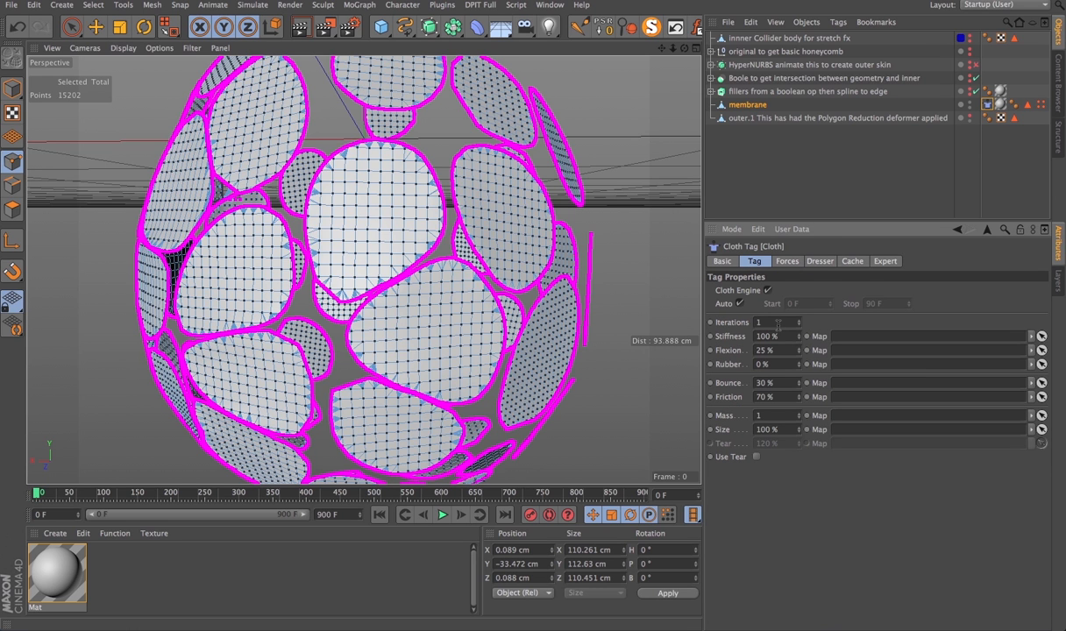
left_click_drag(778, 325, 655, 336)
type("5")
left_click_drag(768, 351, 708, 367)
type("5015")
left_click_drag(773, 383, 690, 382)
type("25")
left_click_drag(775, 416, 672, 420)
type(".5")
Step: Play the cloth simulation with nothing selected to examine the membrane's movement, and return to the start frame
left_click(785, 261)
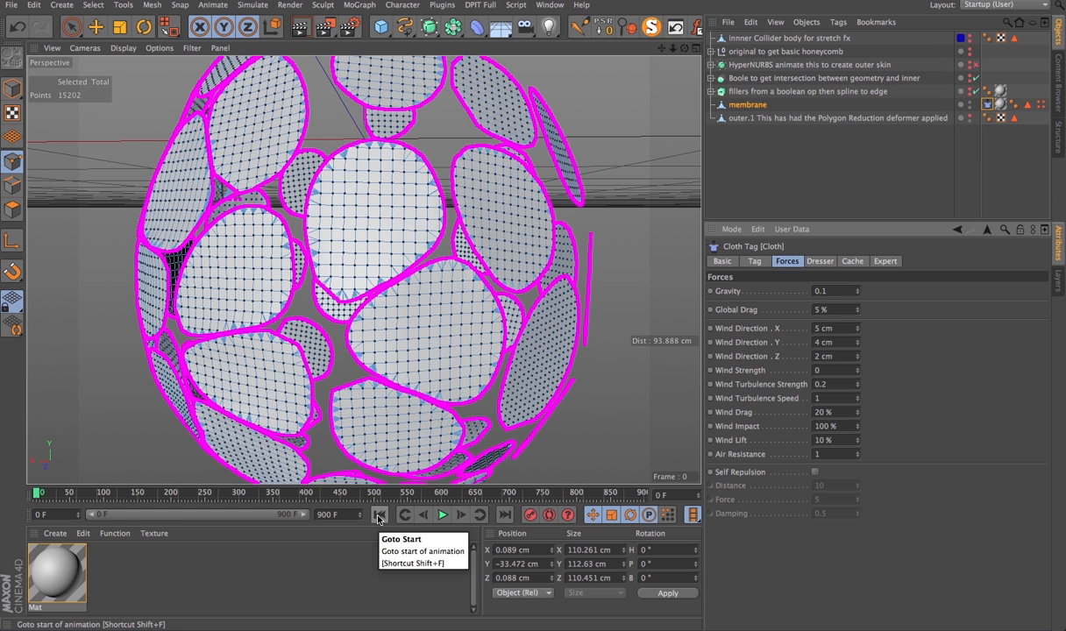
left_click(440, 515)
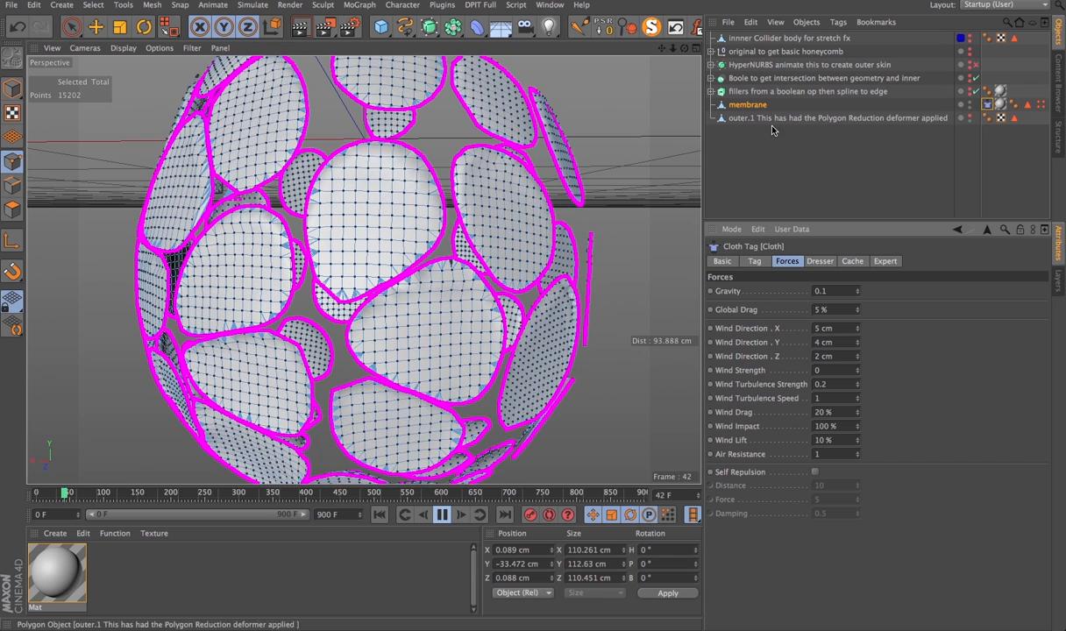
left_click(752, 162)
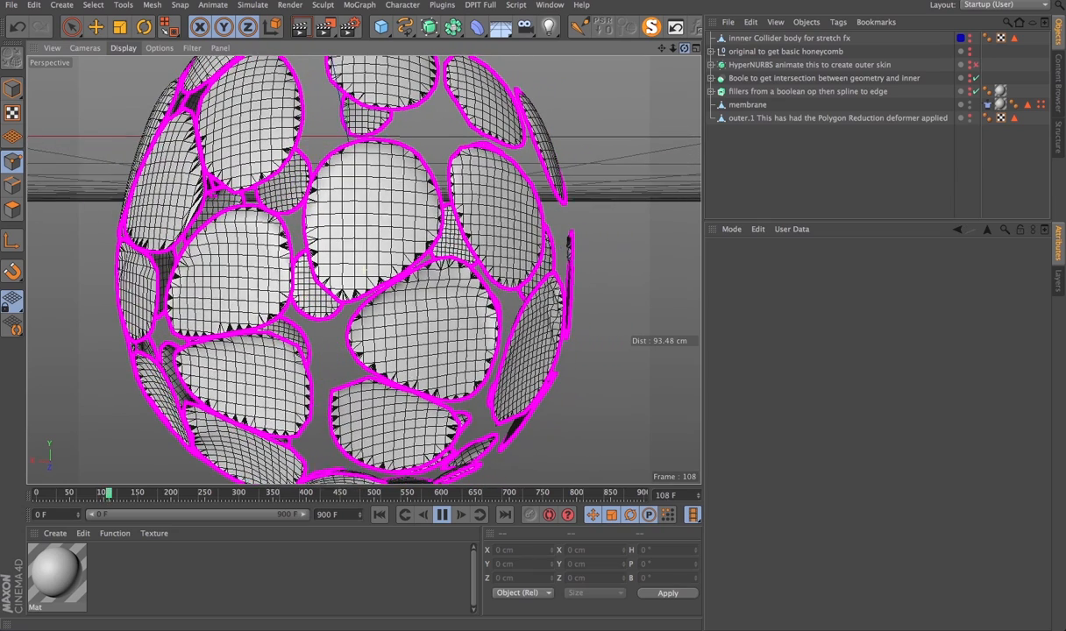
left_click(440, 514)
left_click(379, 515)
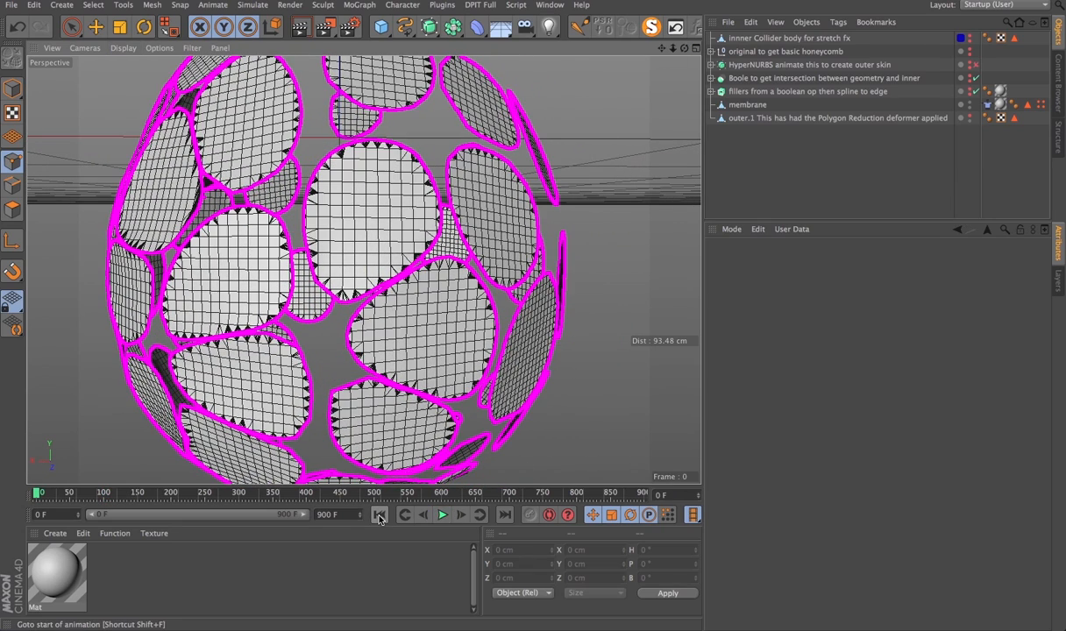
Step: Show the Expert settings of the membrane's cloth tag and add an Attractor particle modifier to the scene
left_click(765, 118)
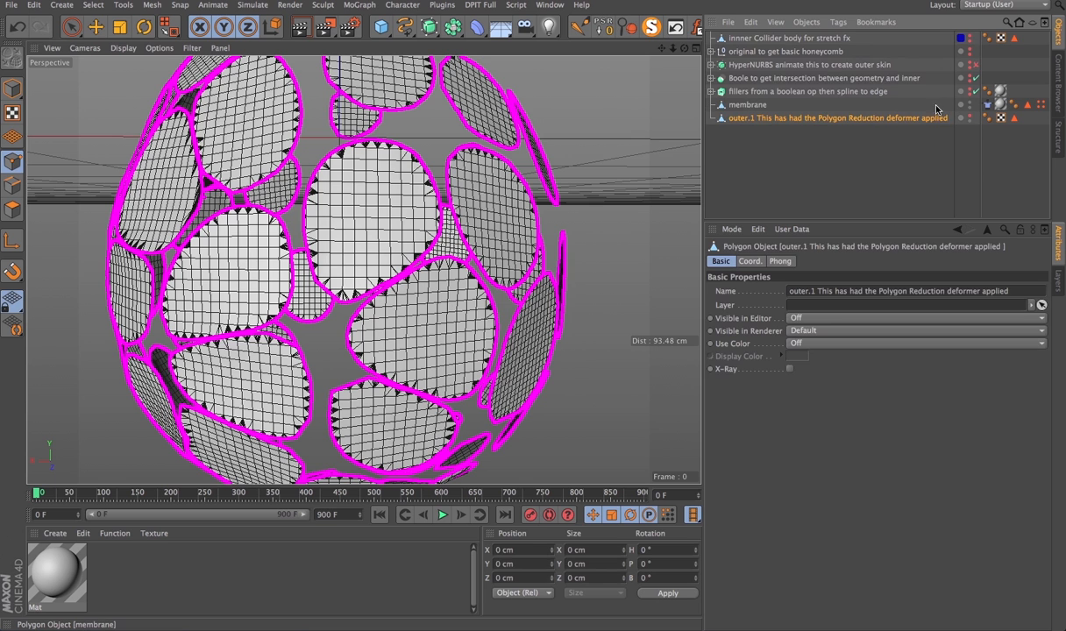
left_click(745, 104)
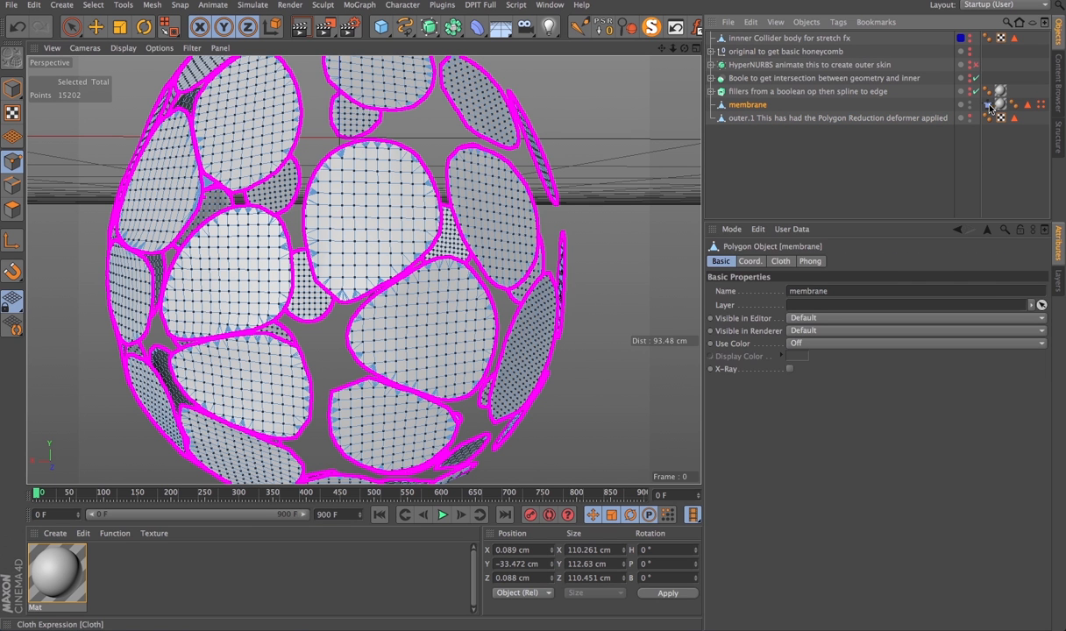
left_click(988, 104)
left_click(884, 261)
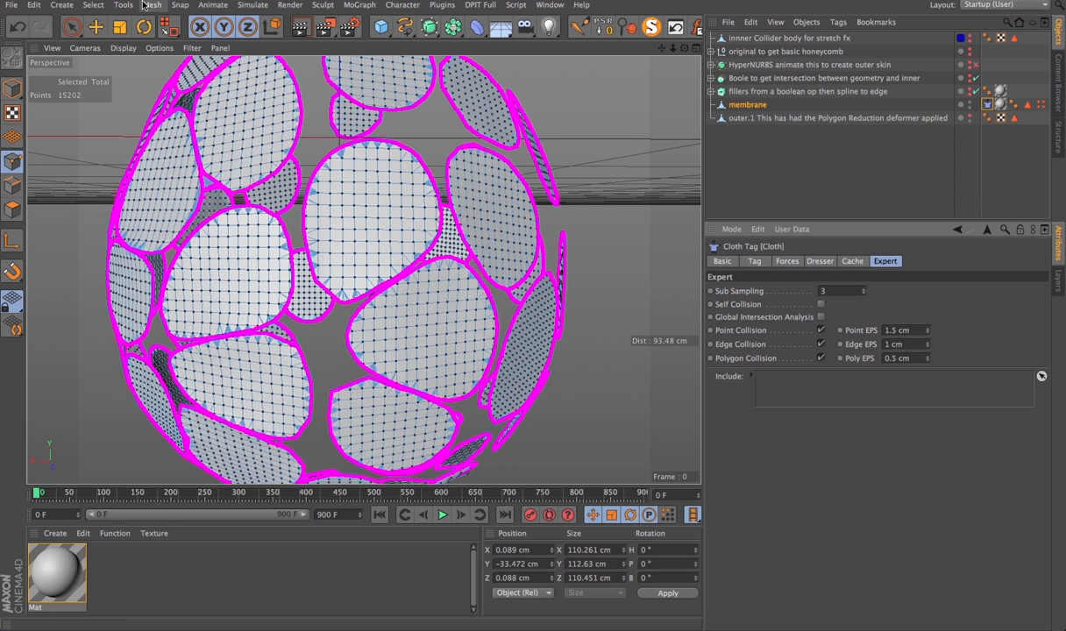
left_click(251, 5)
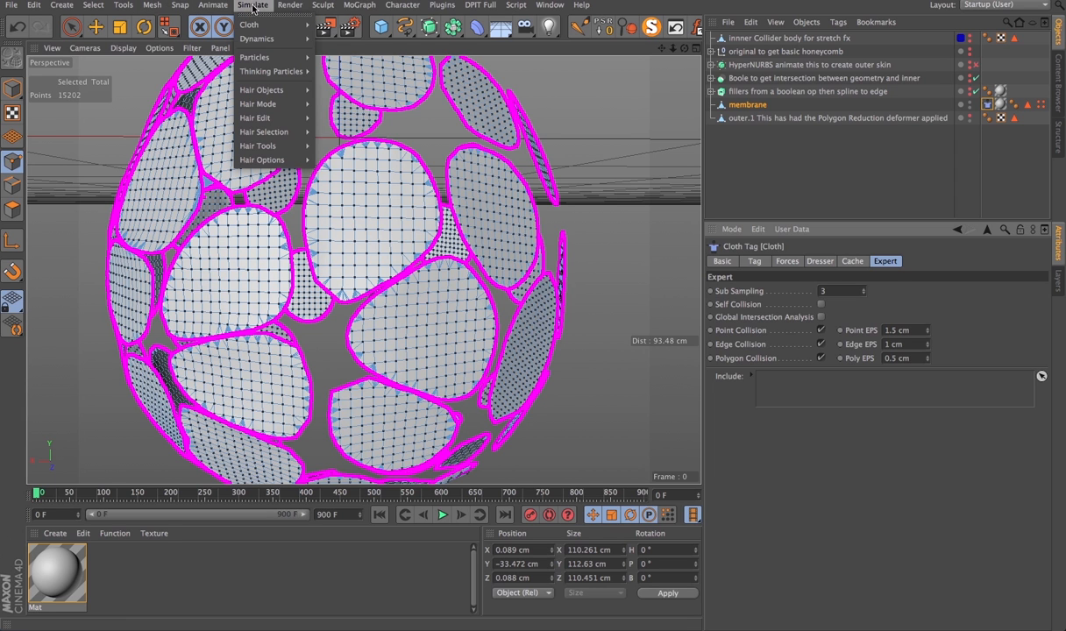
mouse_move(258, 57)
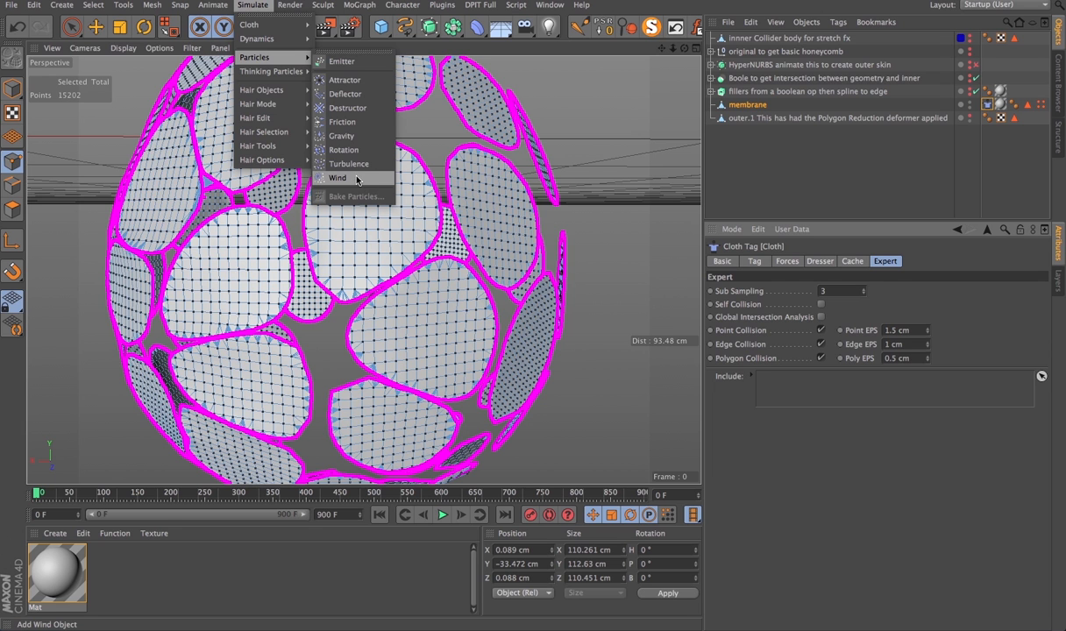
left_click(340, 82)
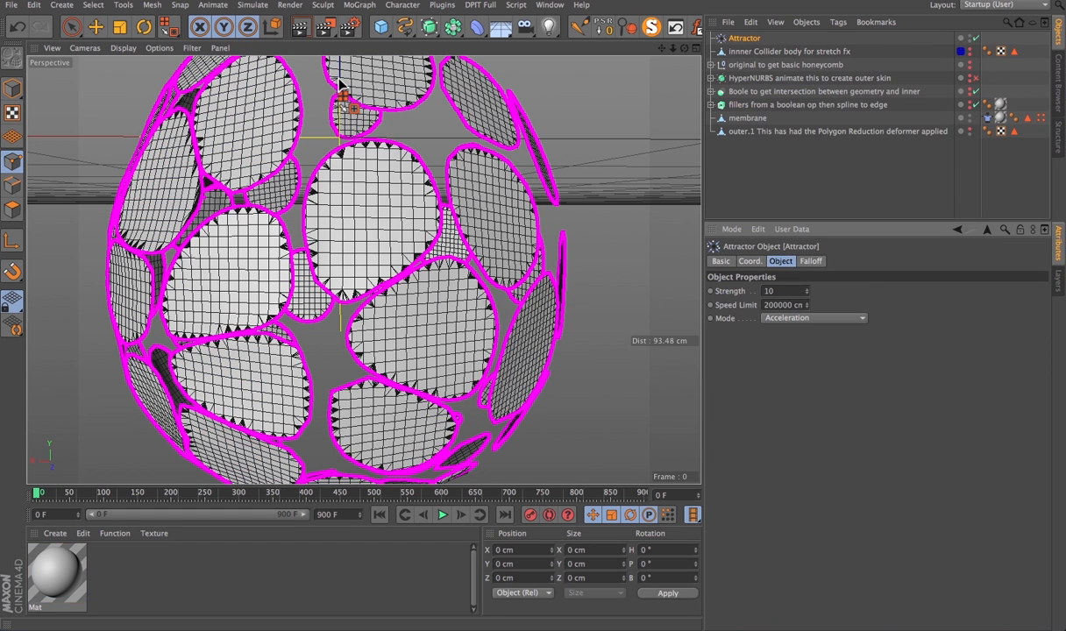
Step: Add the Attractor to the include list in the membrane cloth tag's Expert settings
left_click(748, 119)
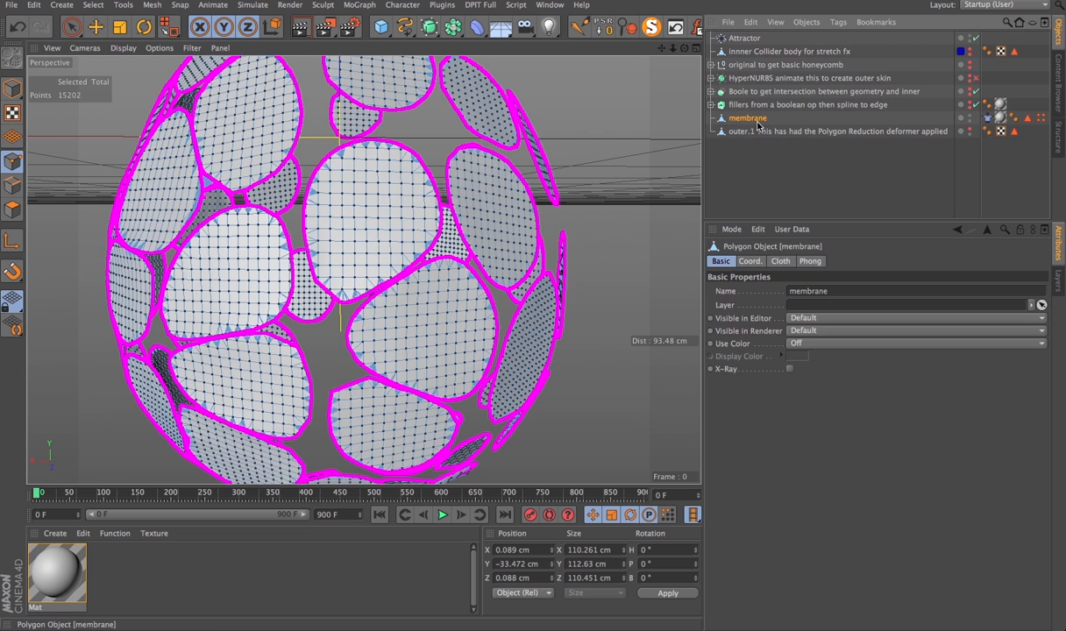
left_click(986, 118)
left_click_drag(745, 39, 779, 388)
Step: Move the Attractor in model mode to a spot outside the shell at about X -68 cm, Y -48 cm, Z 48 cm
left_click_drag(673, 48, 629, 50)
left_click(96, 27)
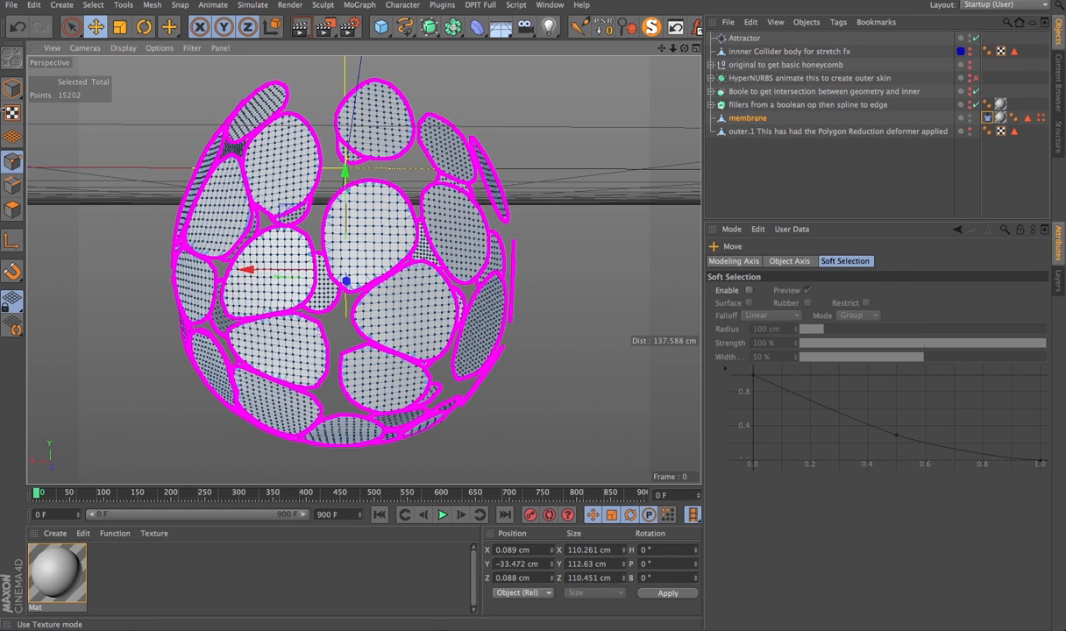
left_click(12, 87)
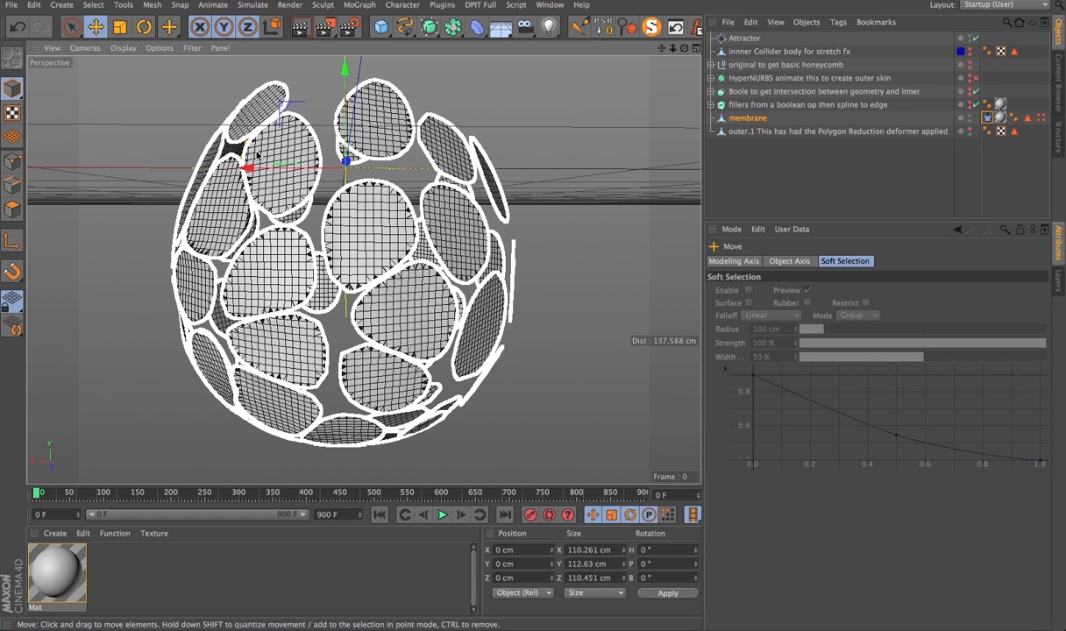
left_click_drag(344, 67, 336, 210)
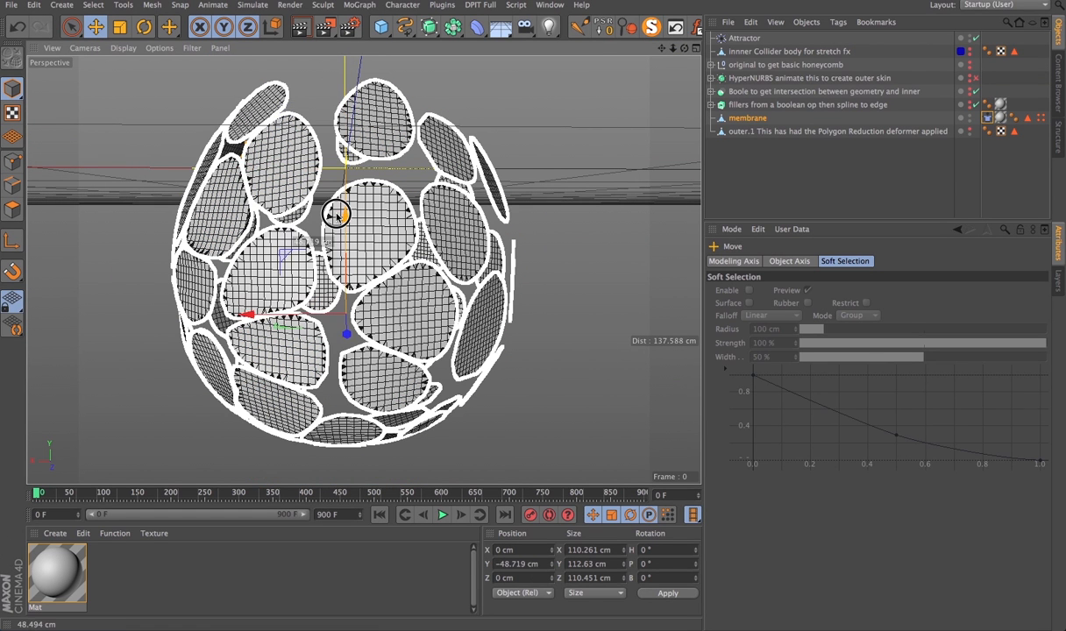
left_click(17, 27)
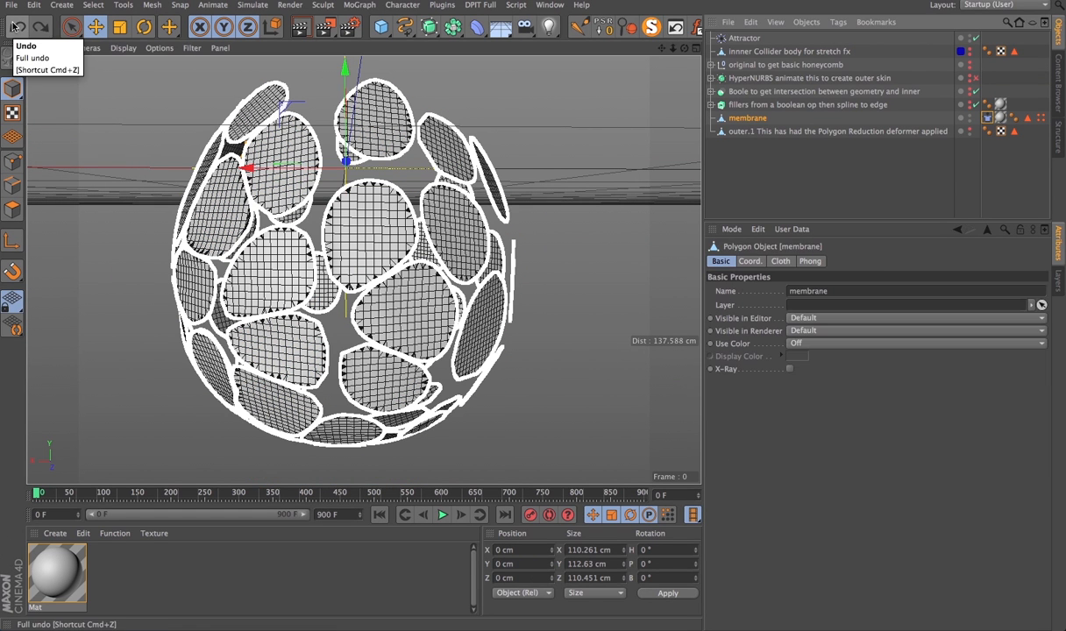
left_click(745, 38)
left_click_drag(344, 68, 443, 302)
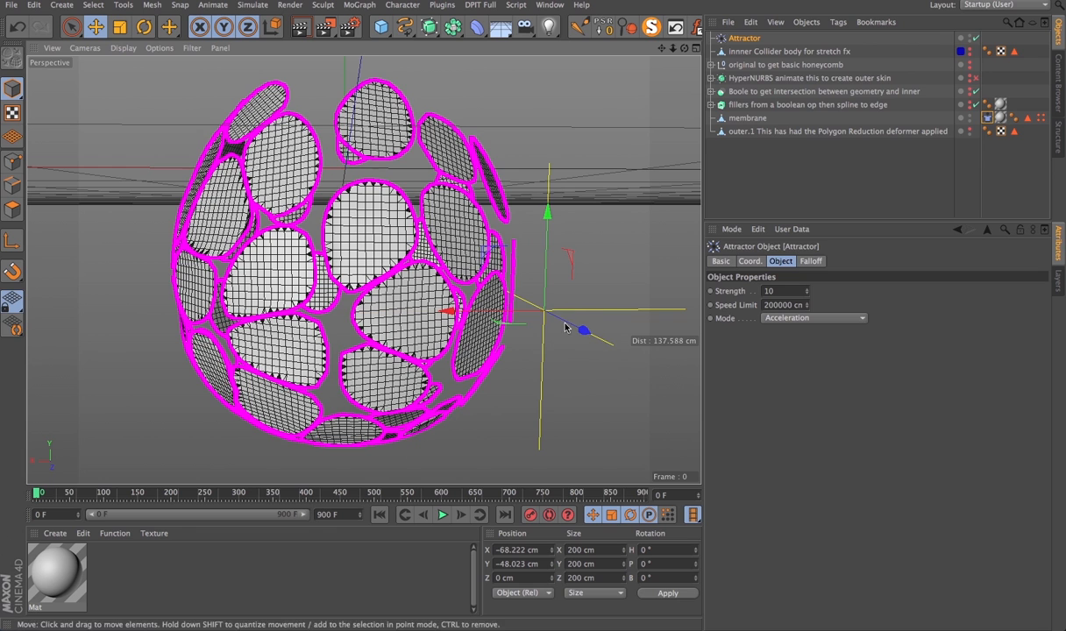
left_click_drag(581, 330, 662, 372)
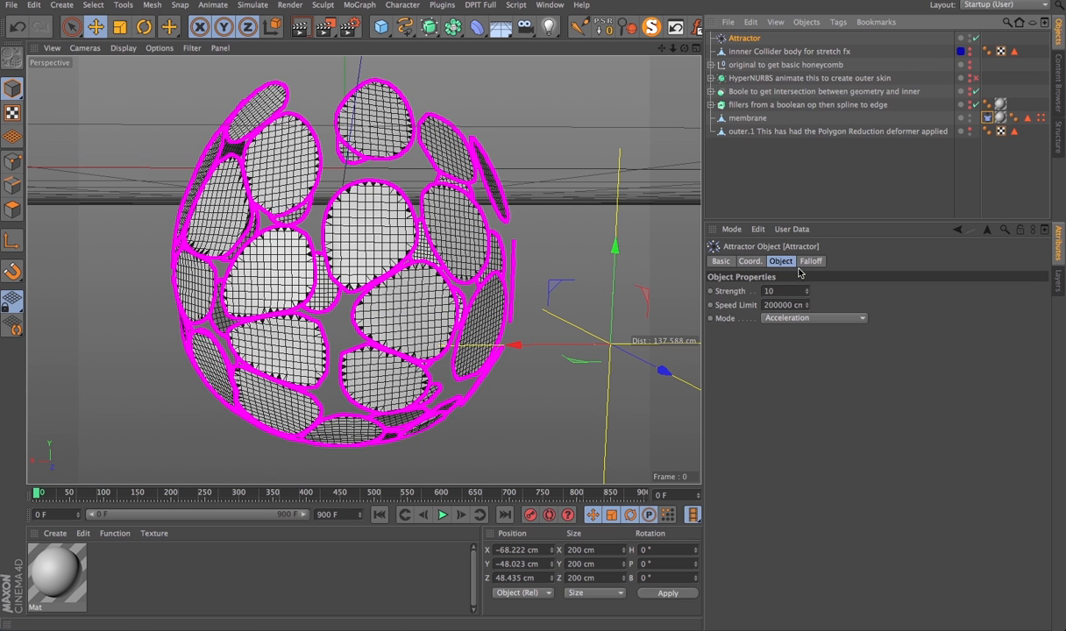
Step: Set the Attractor's strength to 3 and its speed limit to 20000 cm
double_click(783, 290)
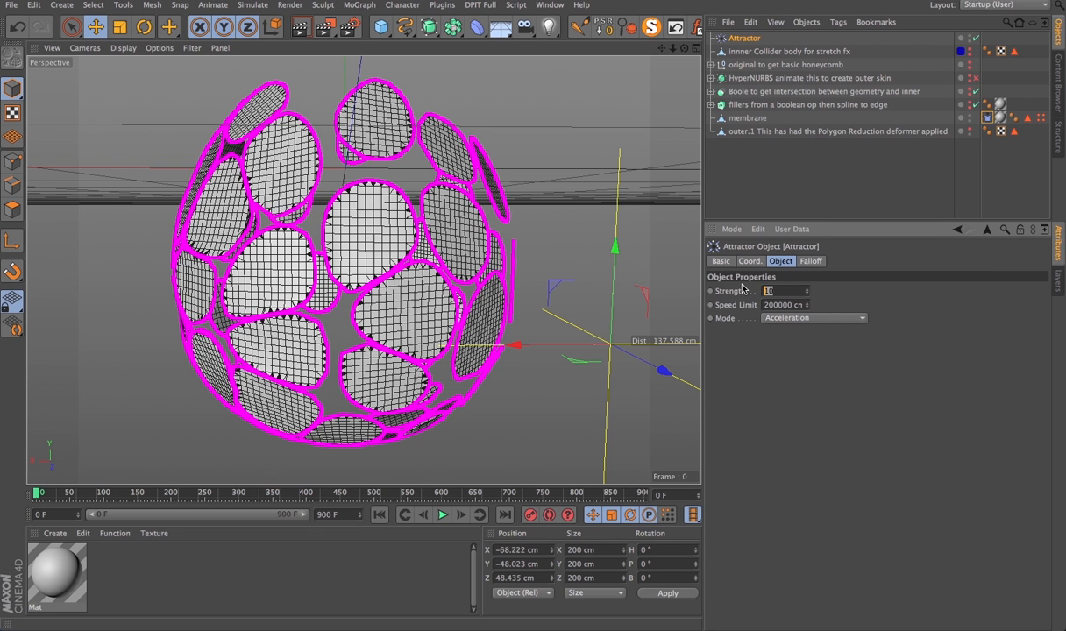
type("3")
left_click(778, 304)
key("BackSpace")
Step: Give the Attractor a Sphere falloff shape with a size of 35 cm in all three directions
left_click(809, 263)
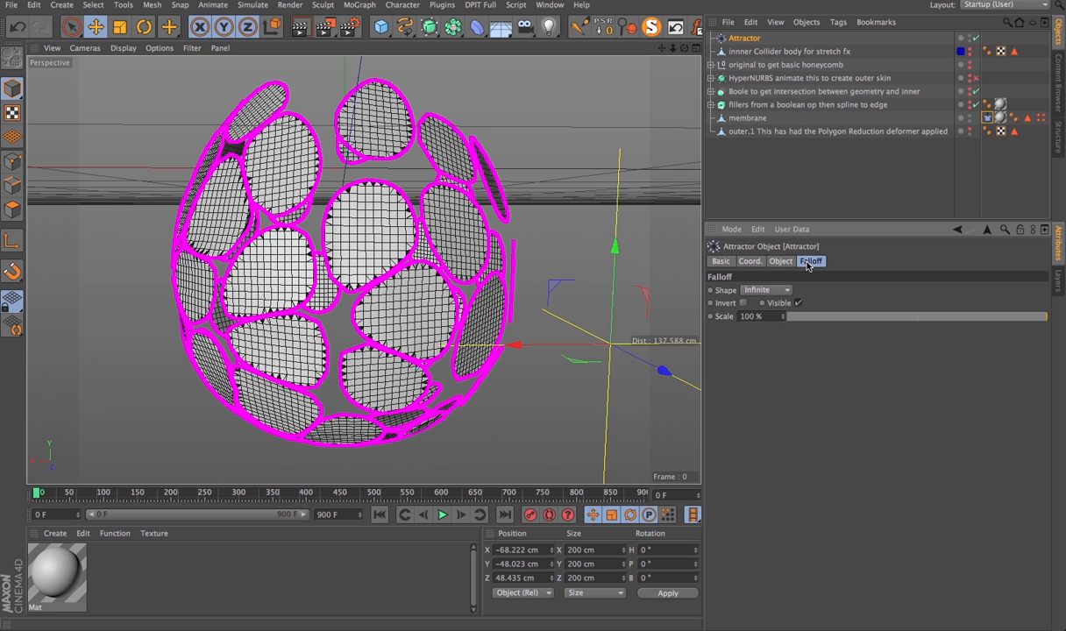
left_click_drag(773, 294, 775, 423)
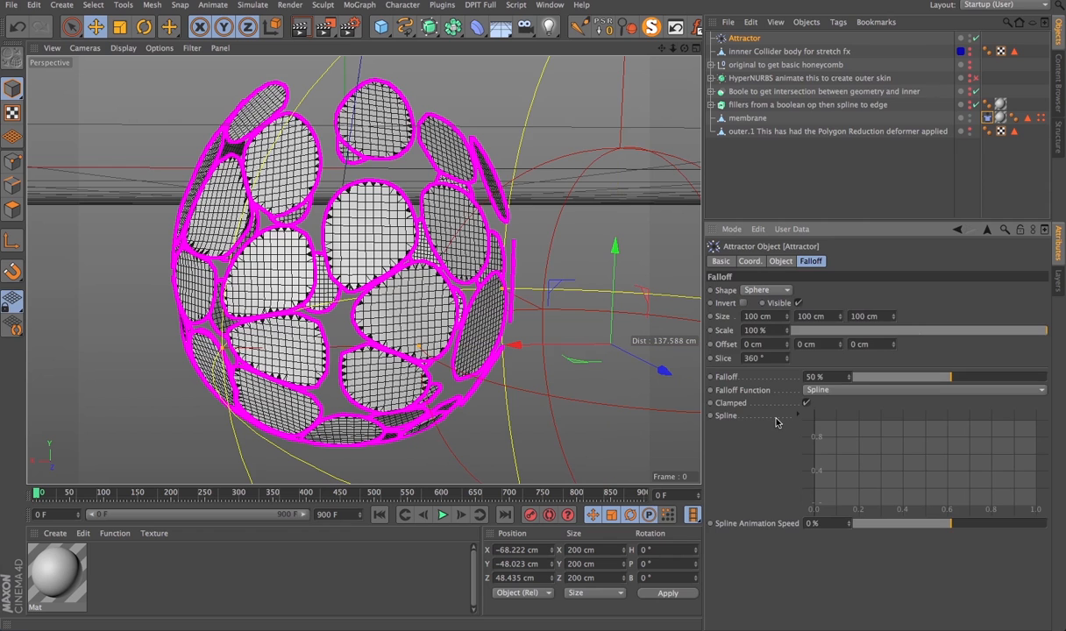
double_click(752, 316)
type("35")
left_click(811, 317)
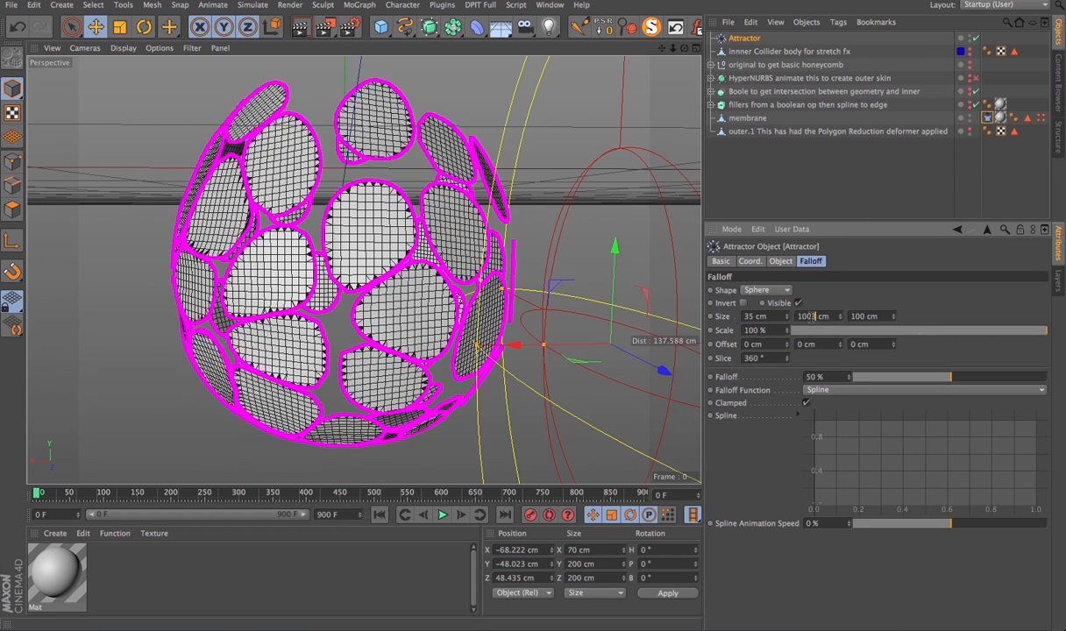
double_click(820, 316)
type("35")
double_click(866, 316)
type("35")
key("Return")
Step: Move the Attractor closer to the shell at about X -47 cm, Z 39 cm, and reduce its falloff to about 32%
left_click_drag(505, 349, 419, 349)
left_click_drag(685, 49, 617, 135)
left_click_drag(526, 404, 521, 366)
left_click_drag(404, 286, 397, 280)
left_click_drag(684, 50, 721, 5)
mouse_move(382, 336)
left_mouse_down()
mouse_move(410, 325)
mouse_move(396, 327)
left_mouse_up()
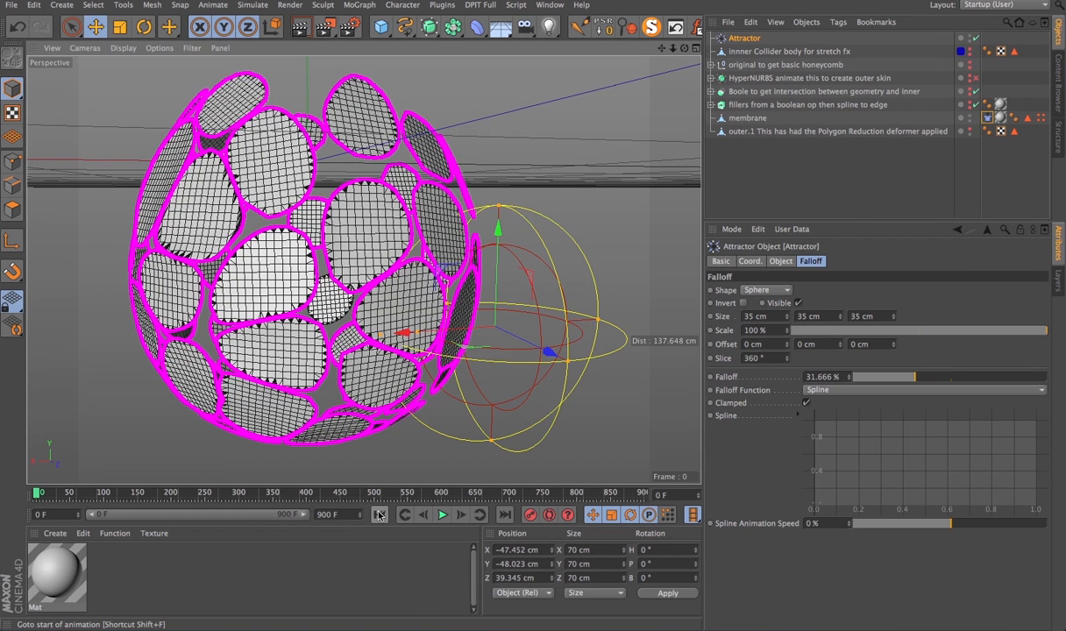
Step: Play the simulation to examine the Attractor's pull on the membrane, and return to the start frame
left_click(443, 514)
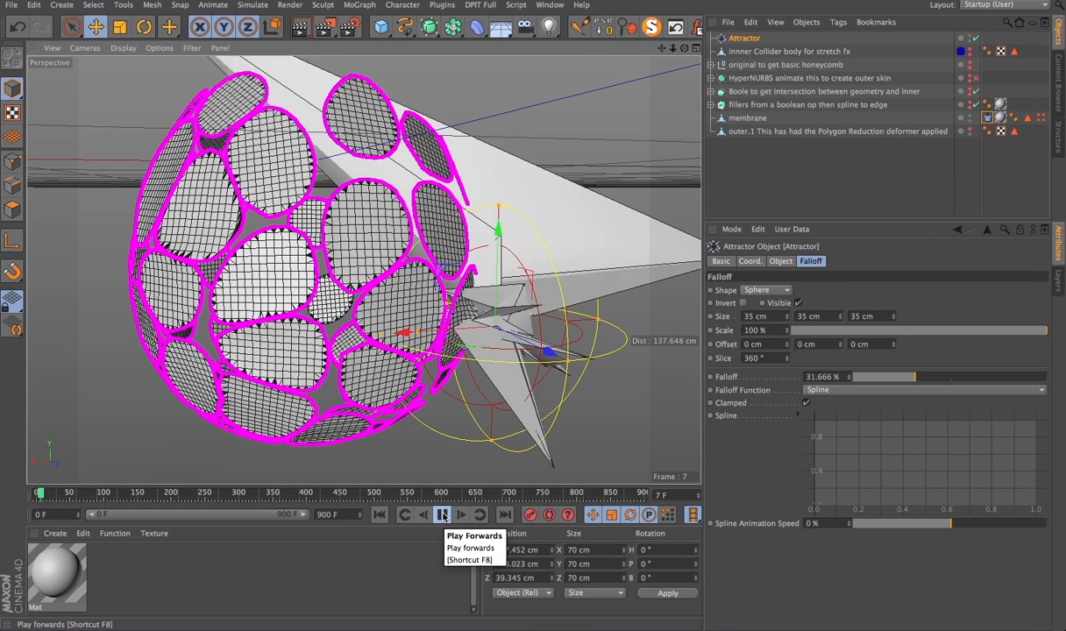
left_click(443, 515)
left_click(380, 515)
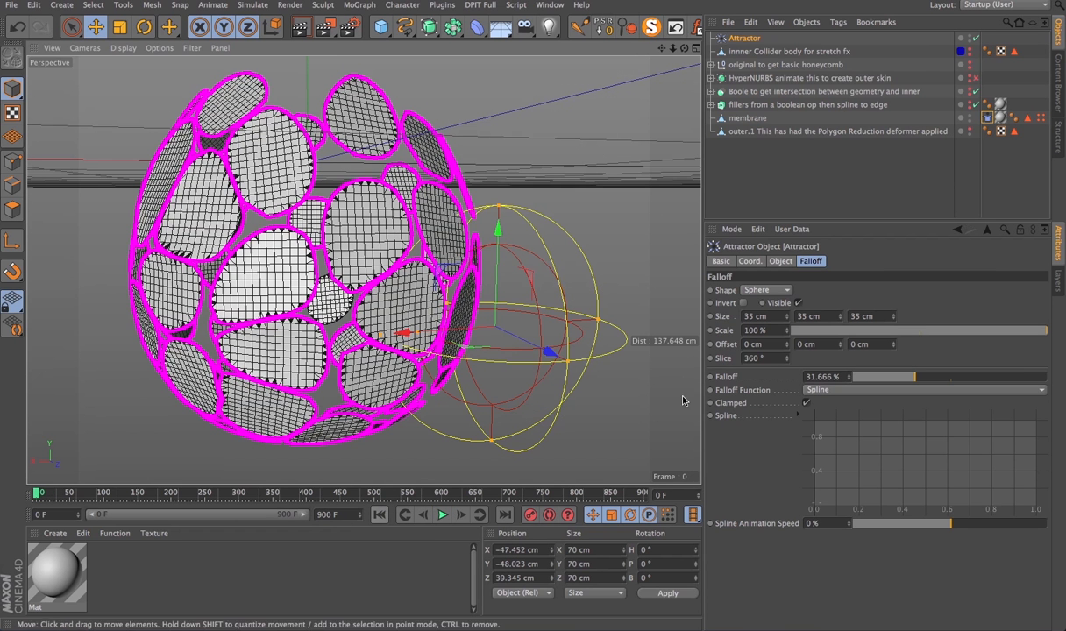
Step: Set the Attractor's strength to 0.5 and its speed limit to 2000 cm
left_click(779, 261)
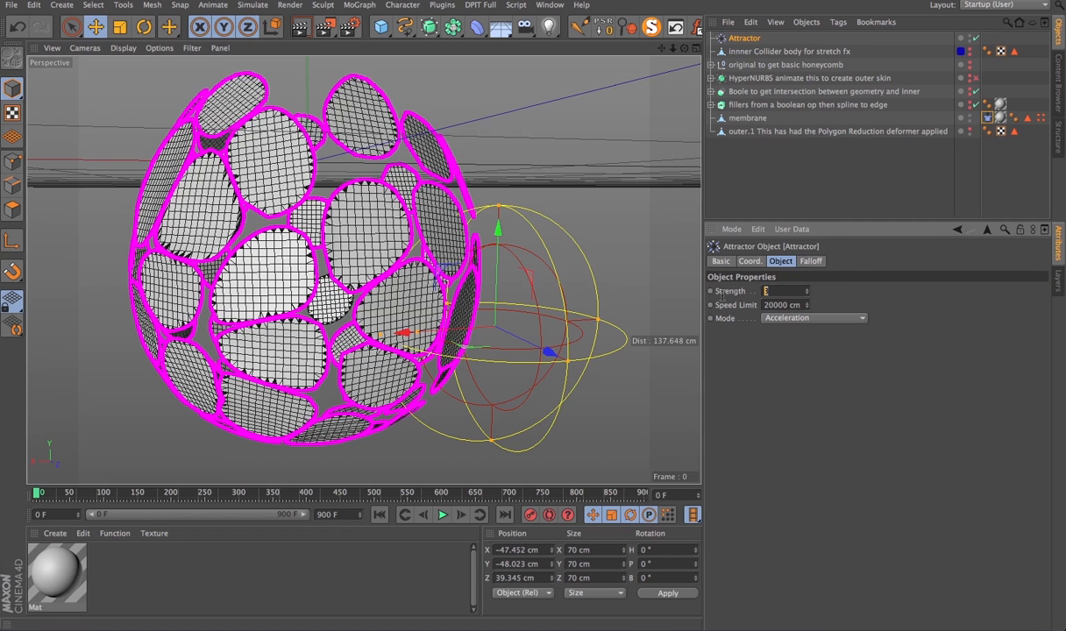
type("0.5")
key("BackSpace")
left_click(846, 293)
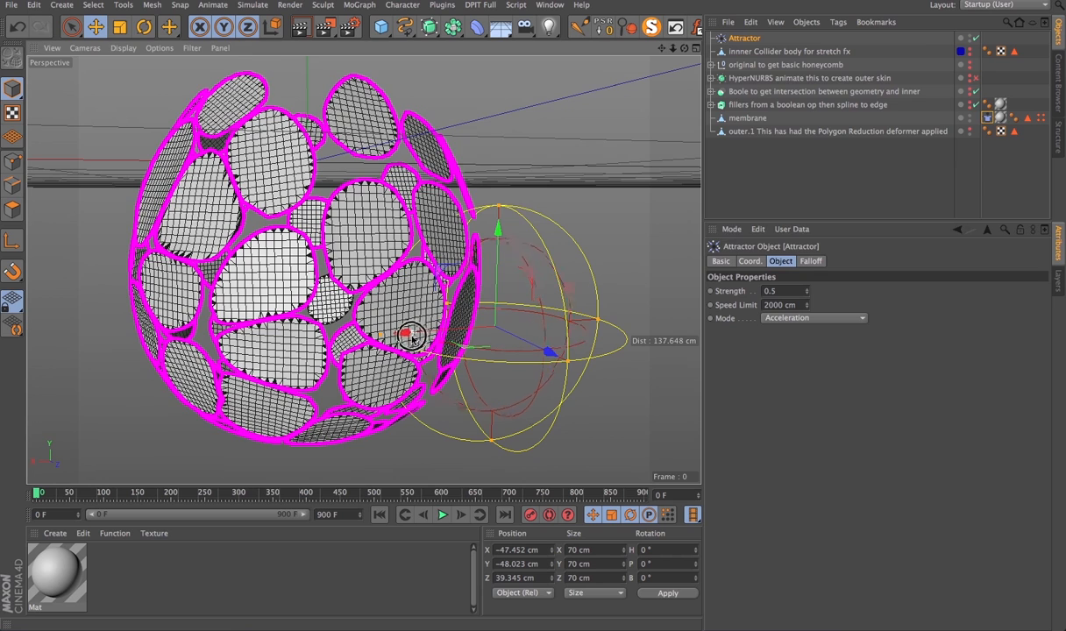
Step: Play the simulation again with the weaker Attractor, stop it and go back to the start frame
left_click(443, 515)
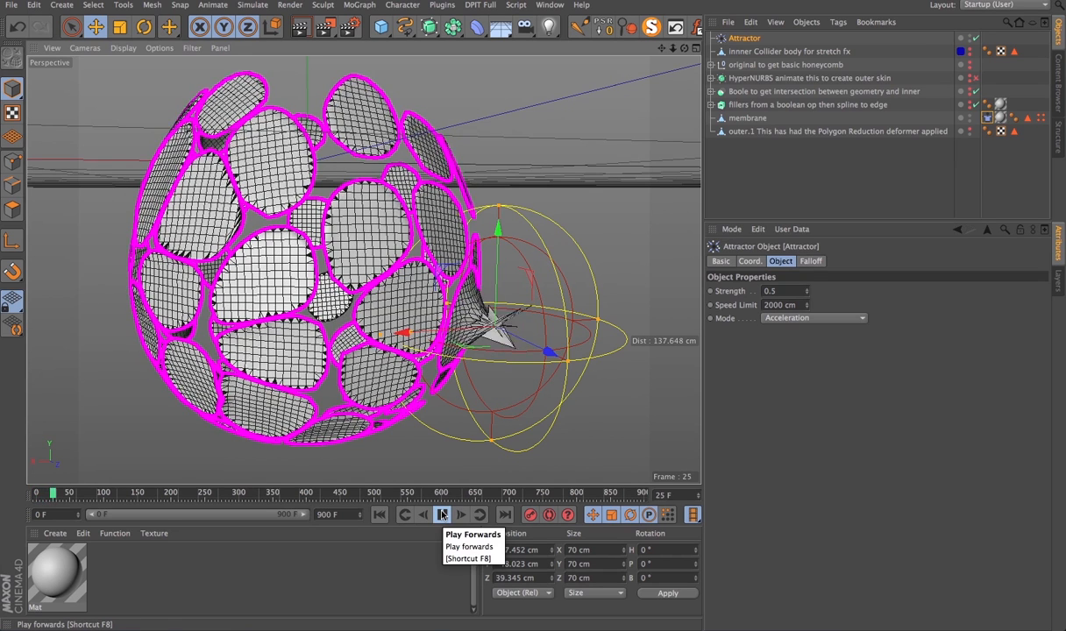
left_click(443, 515)
left_click(379, 515)
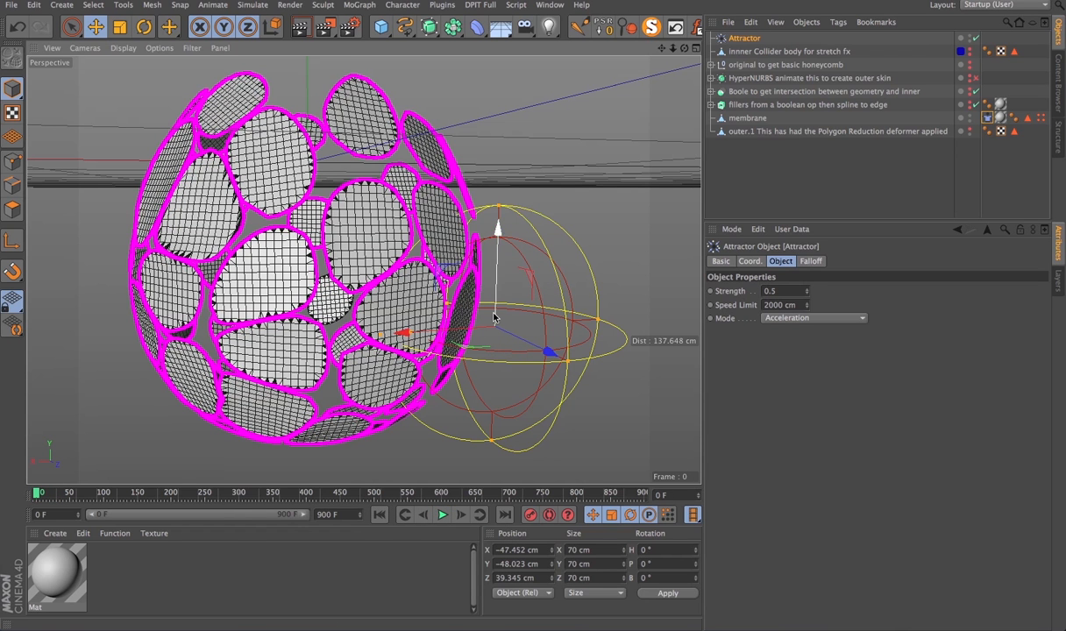
Step: Move the Attractor farther from the shell to about X -55 cm, Z 54 cm, and play the simulation to inspect the nearby membrane cells
left_click_drag(547, 352, 578, 366)
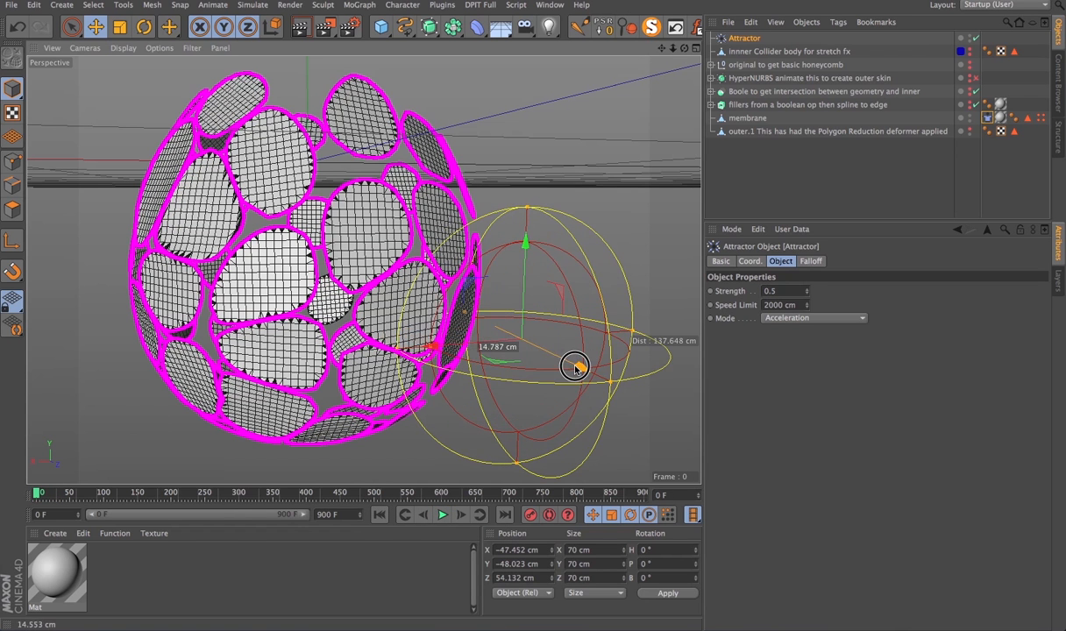
left_click_drag(448, 345, 463, 350)
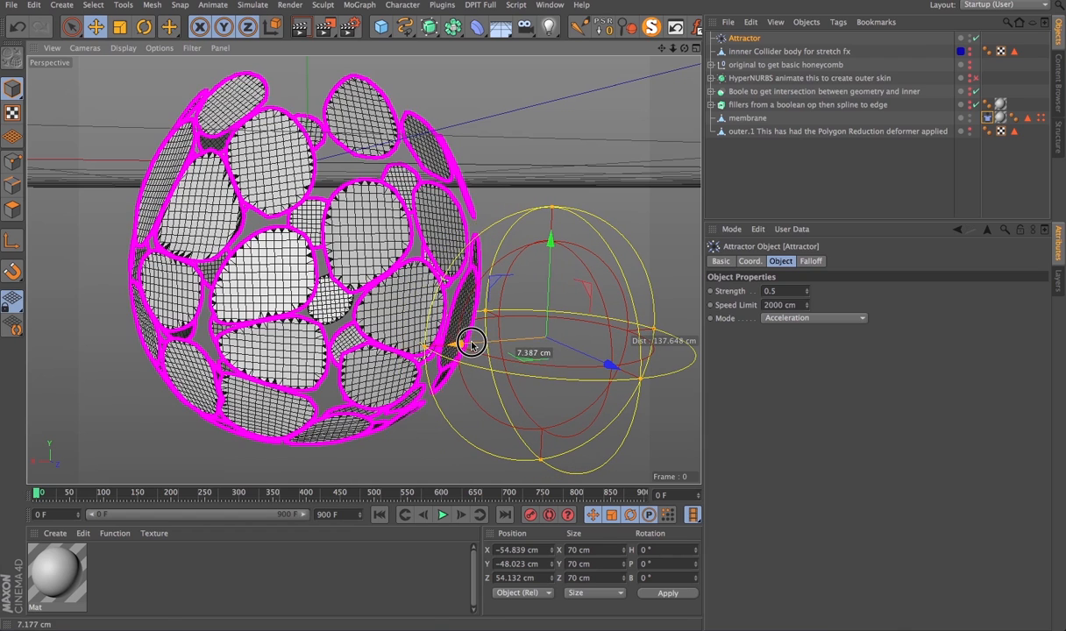
left_click(443, 515)
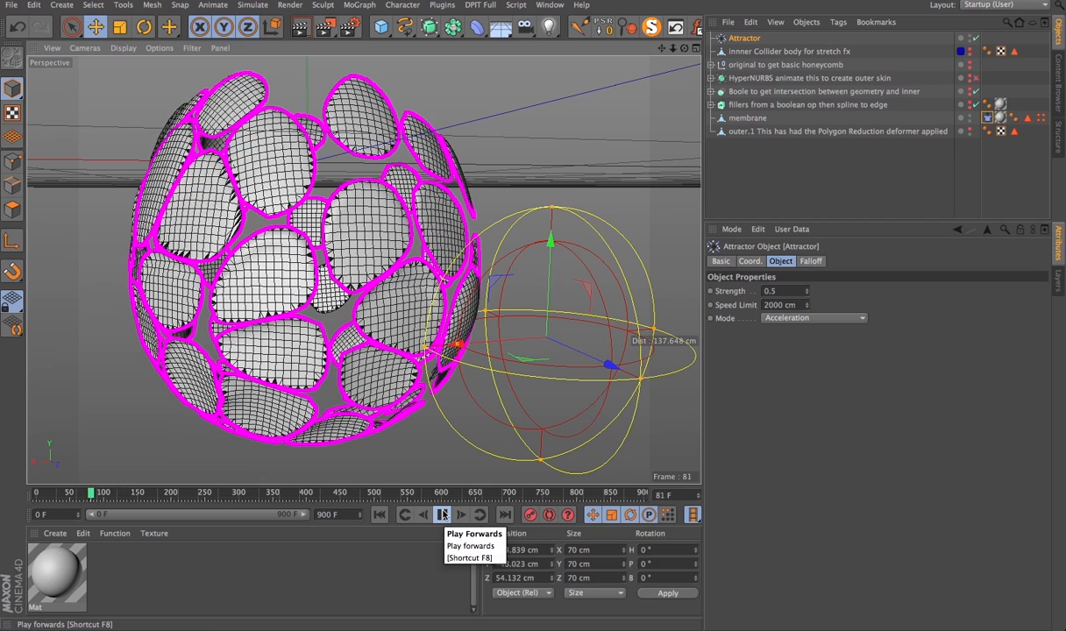
left_click(442, 515)
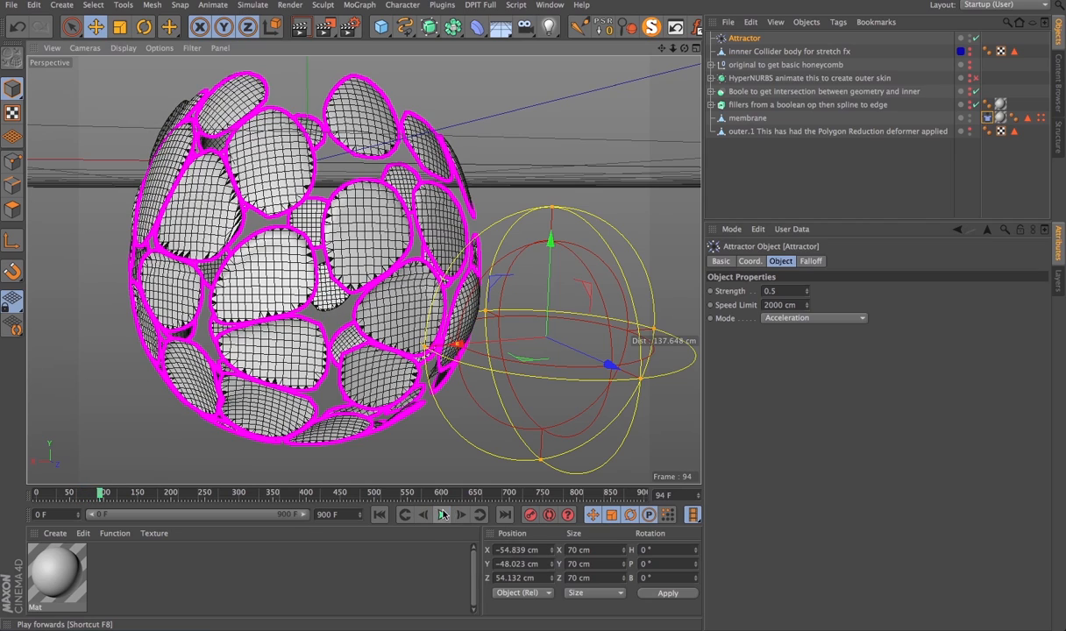
left_click_drag(673, 49, 788, 49)
left_click_drag(663, 50, 490, 1)
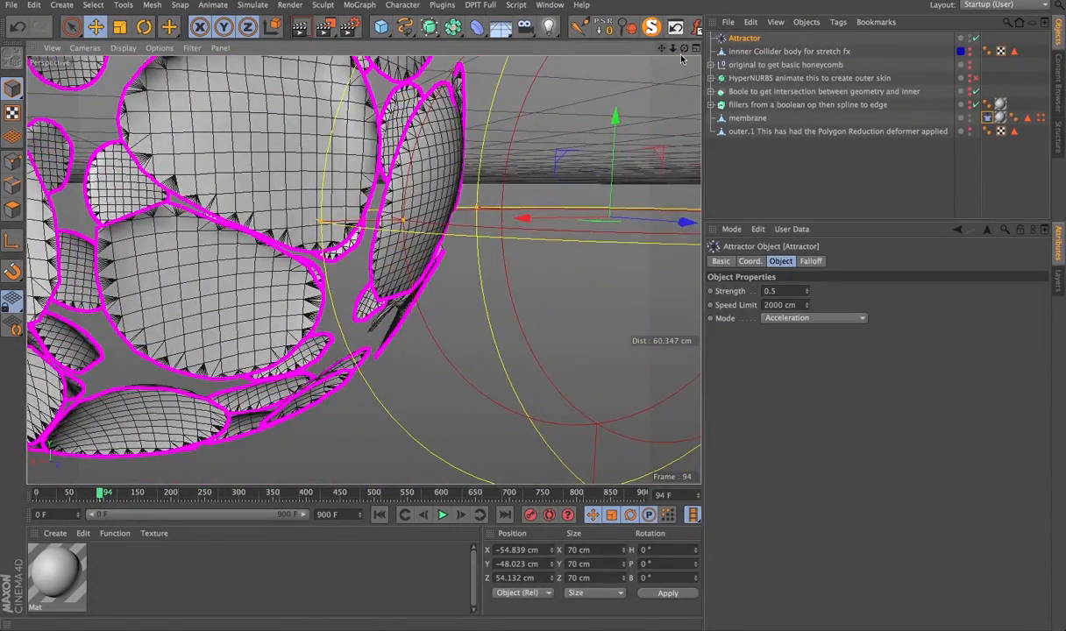
left_click_drag(685, 49, 684, 186)
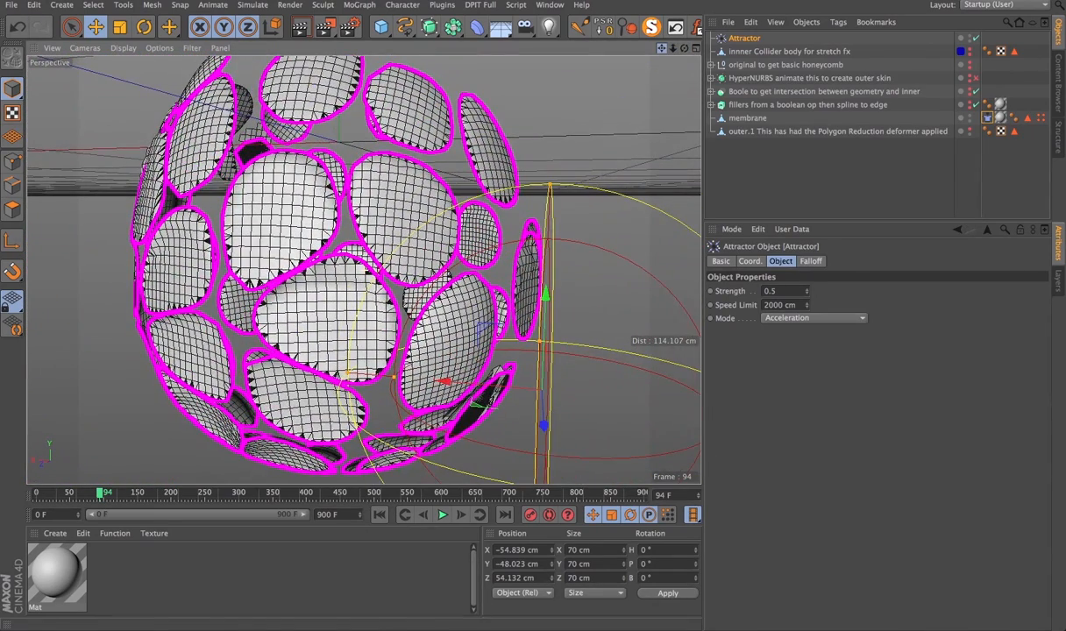
Step: Check the membrane cloth tag's included modifiers and add a Wind particle modifier to the scene
left_click(987, 117)
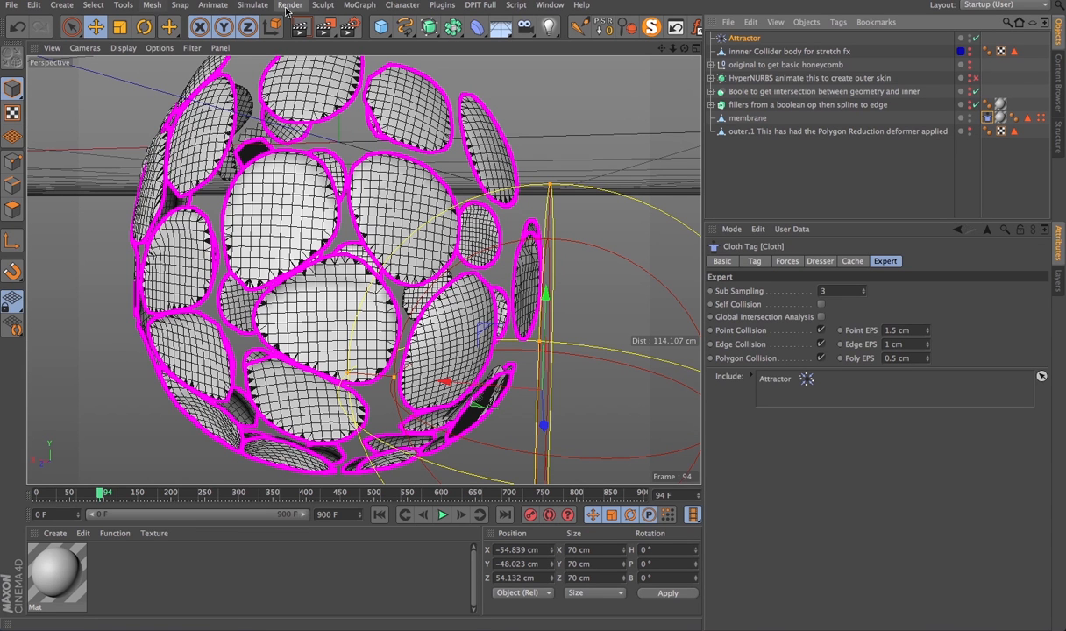
left_click(254, 5)
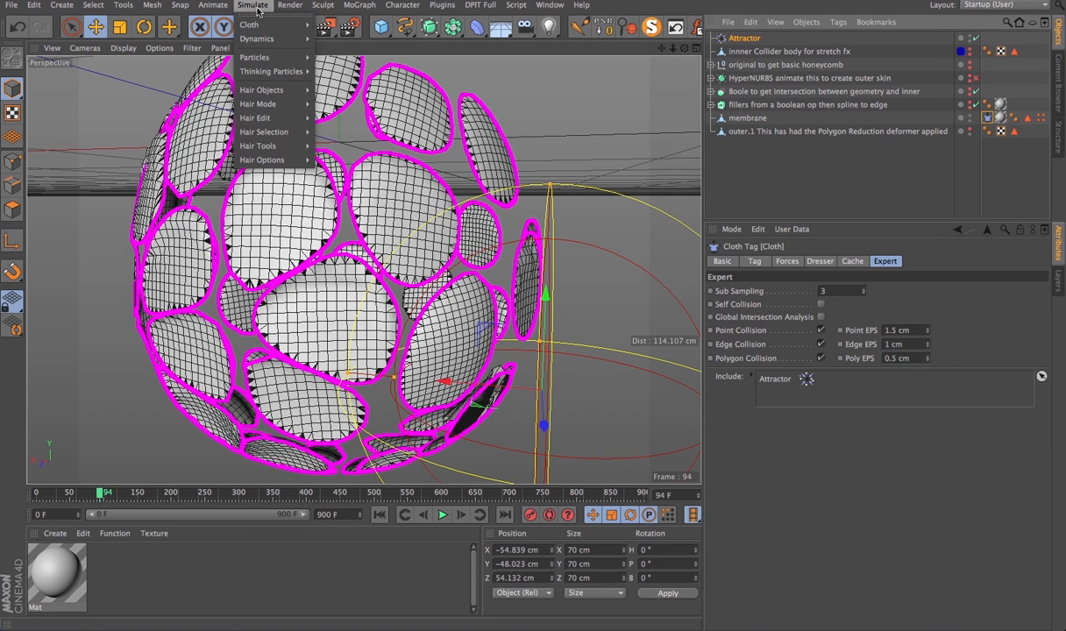
mouse_move(256, 57)
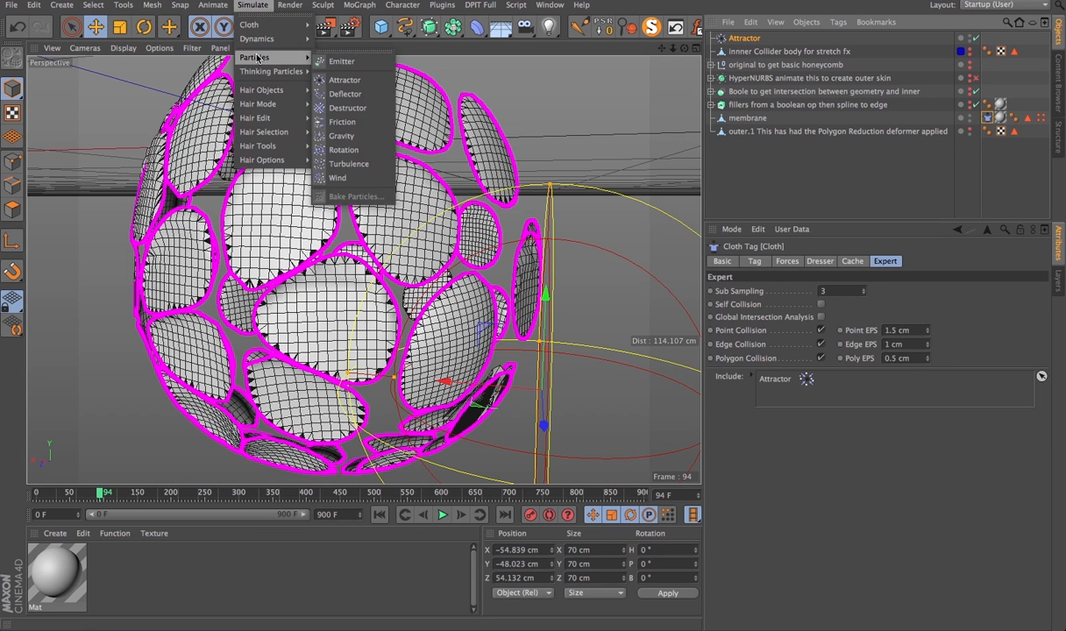
left_click(338, 177)
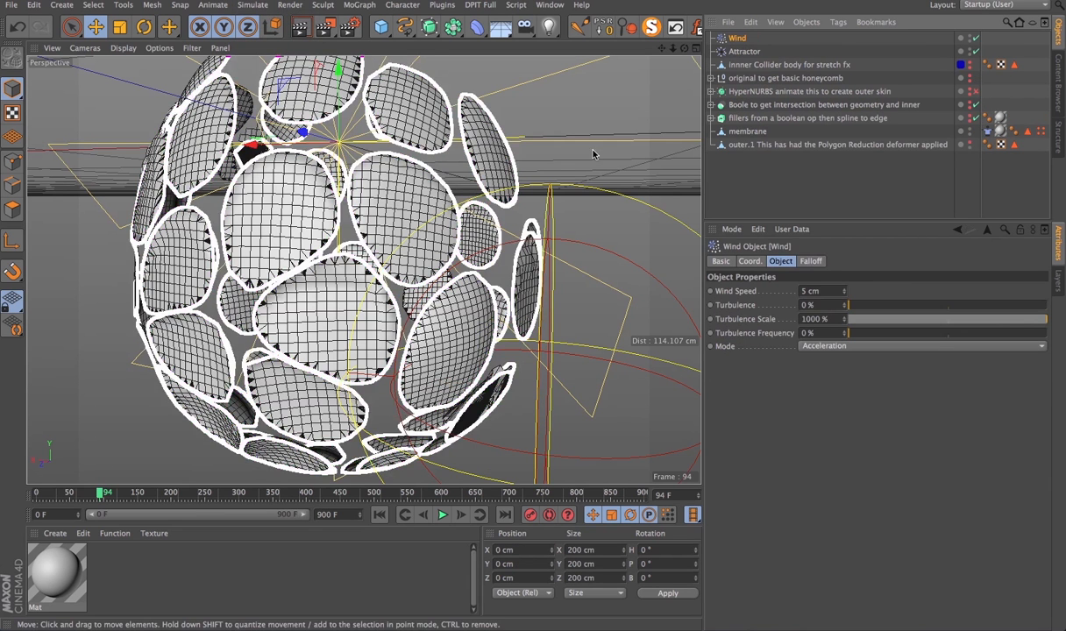
Step: Add the Wind modifier to the included modifiers of the membrane's Cloth tag, alongside the Attractor
left_click(986, 131)
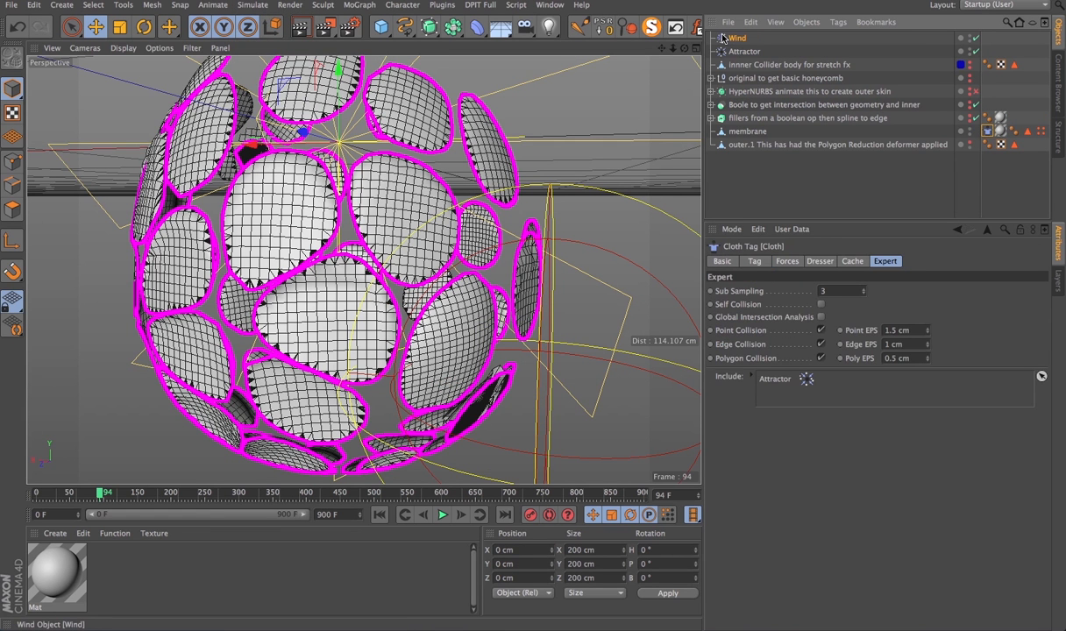
left_click_drag(738, 39, 769, 393)
Step: Move the Wind object to about Y -28 cm, Z 2.4 cm, and rotate it to about H -29°, P -8°
left_click_drag(674, 51, 644, 51)
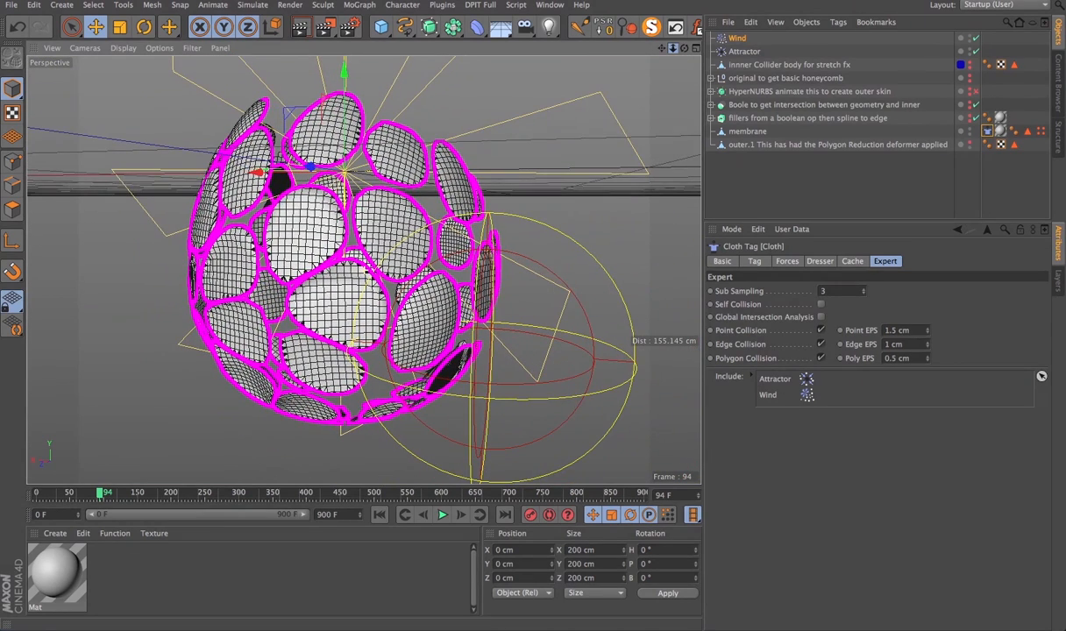
left_click(693, 50)
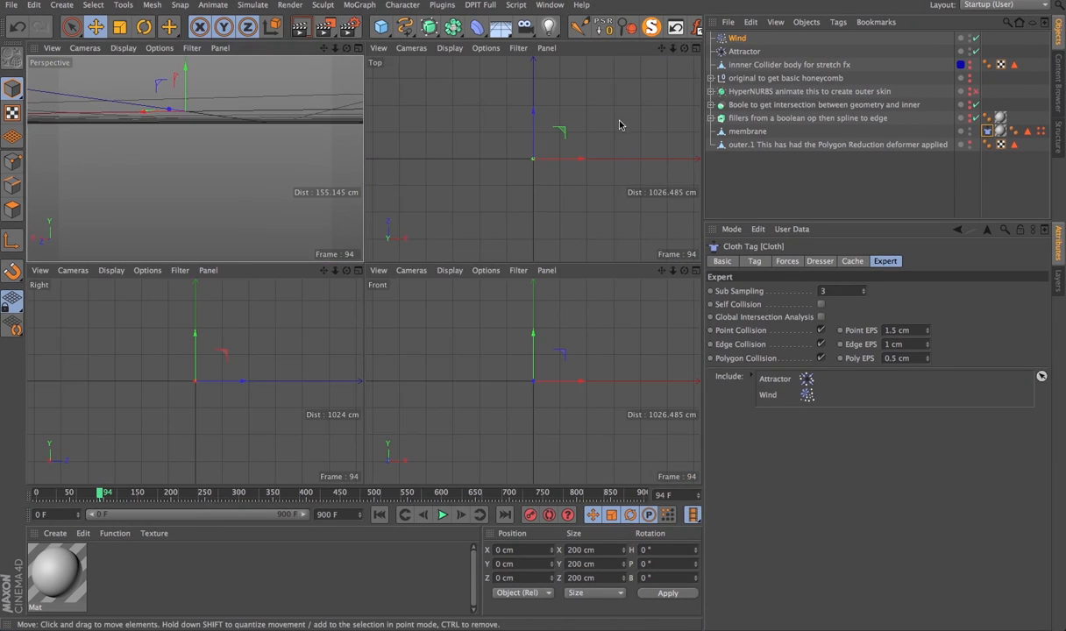
left_click(695, 50)
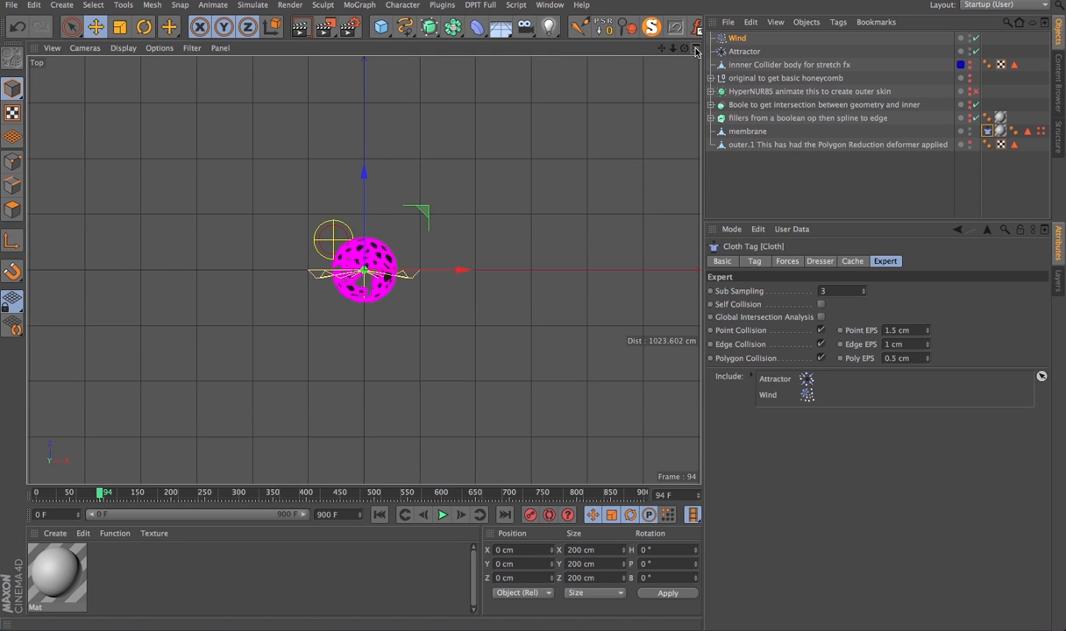
mouse_move(364, 172)
left_mouse_down()
mouse_move(367, 200)
mouse_move(364, 162)
mouse_move(364, 171)
left_mouse_up()
left_click(695, 49)
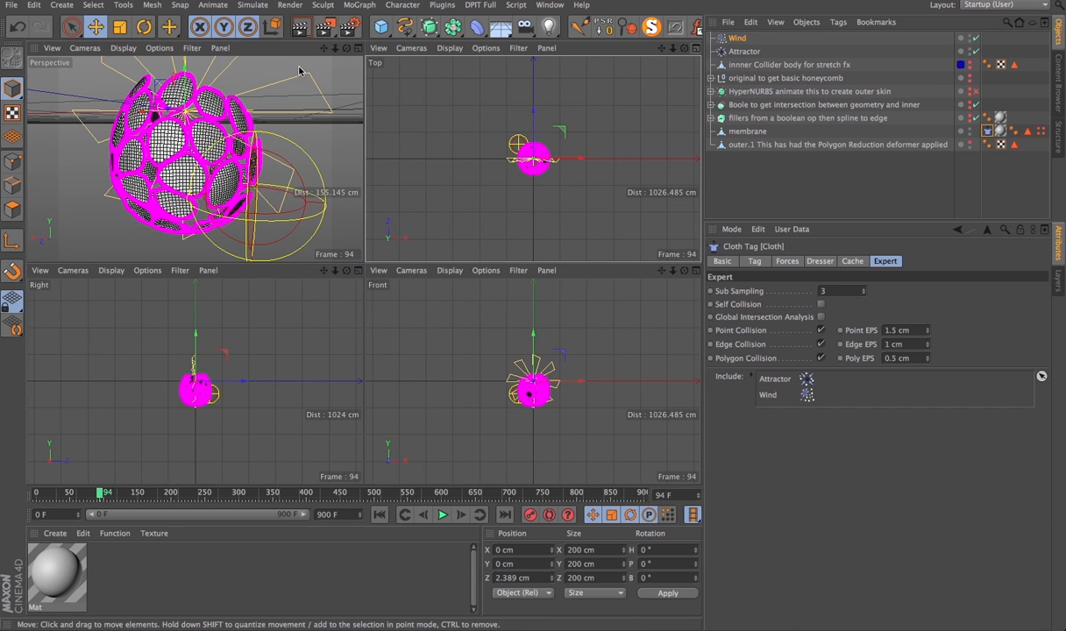
left_click(360, 50)
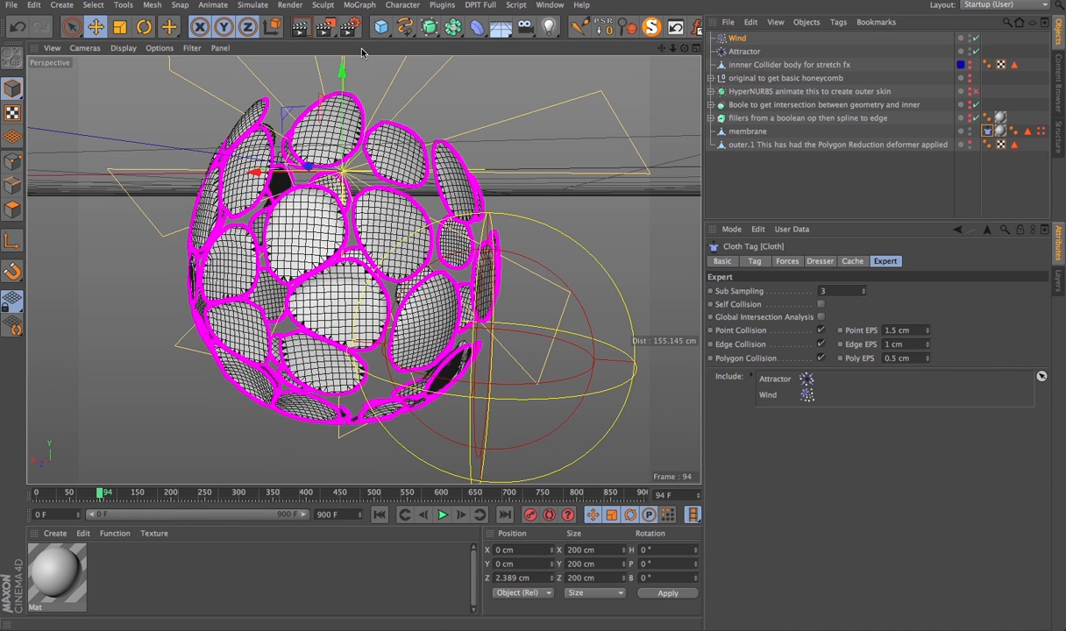
left_click_drag(342, 67, 340, 146)
left_click(145, 27)
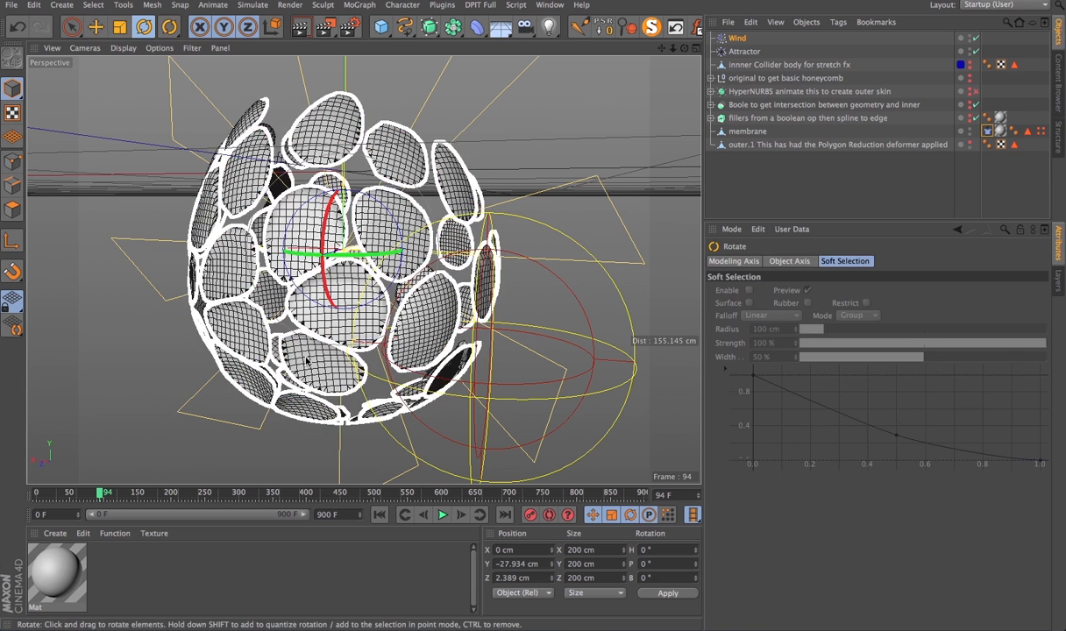
mouse_move(298, 254)
left_mouse_down()
mouse_move(433, 253)
mouse_move(245, 249)
mouse_move(288, 221)
mouse_move(302, 238)
left_mouse_up()
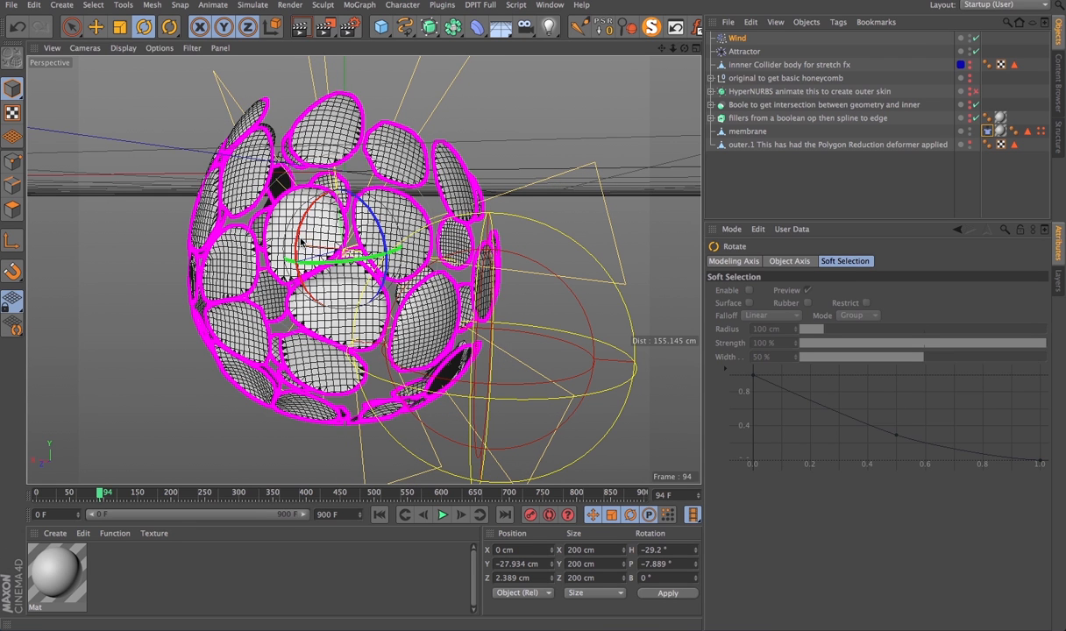
Step: Set the Wind object's wind speed to 1 cm
left_click(735, 38)
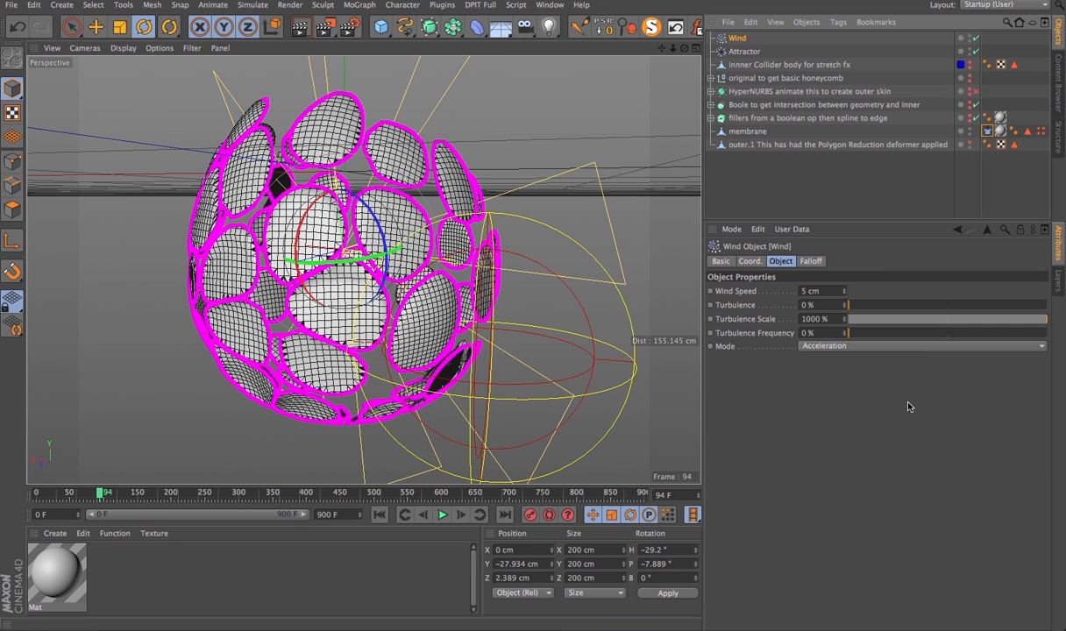
double_click(828, 290)
type("1")
key("Return")
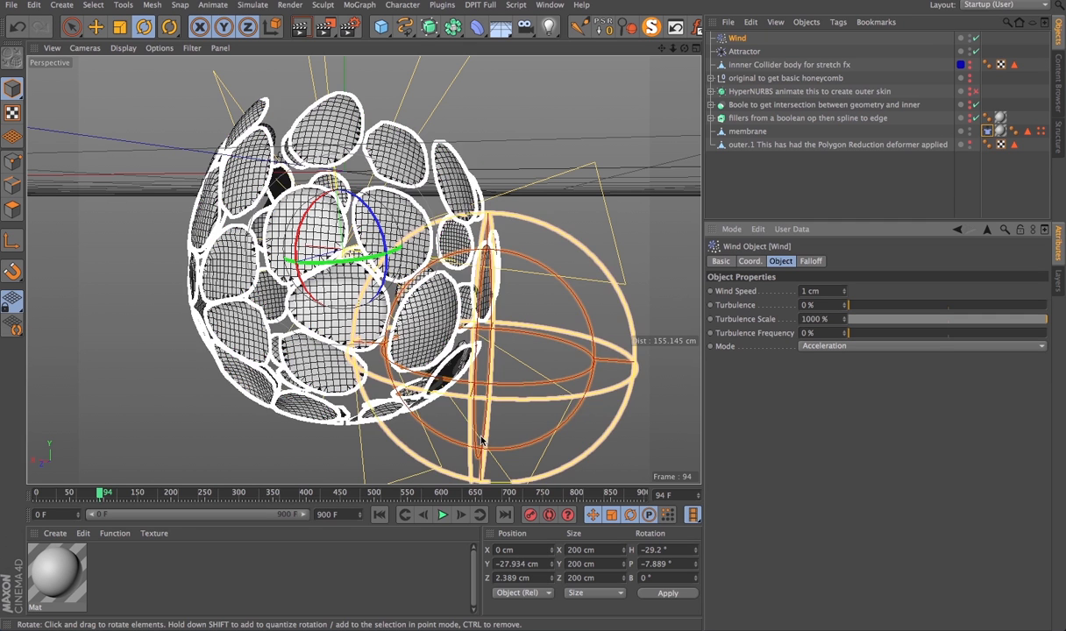
Step: Replay the cloth simulation from the start frame with the Wind included, and stop it around frame 89
left_click(379, 518)
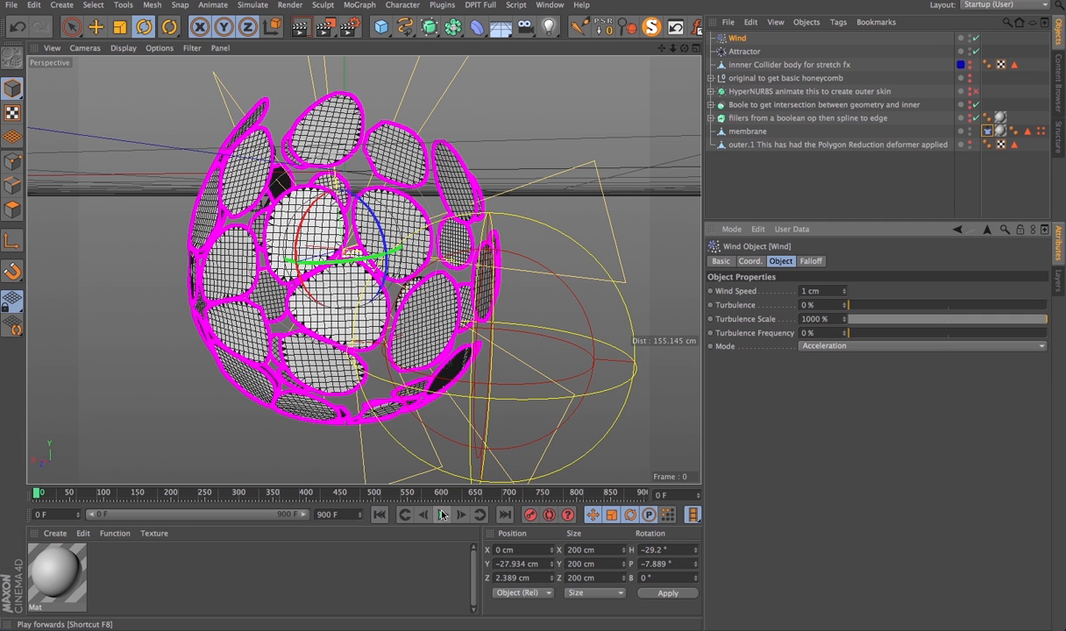
left_click(442, 514)
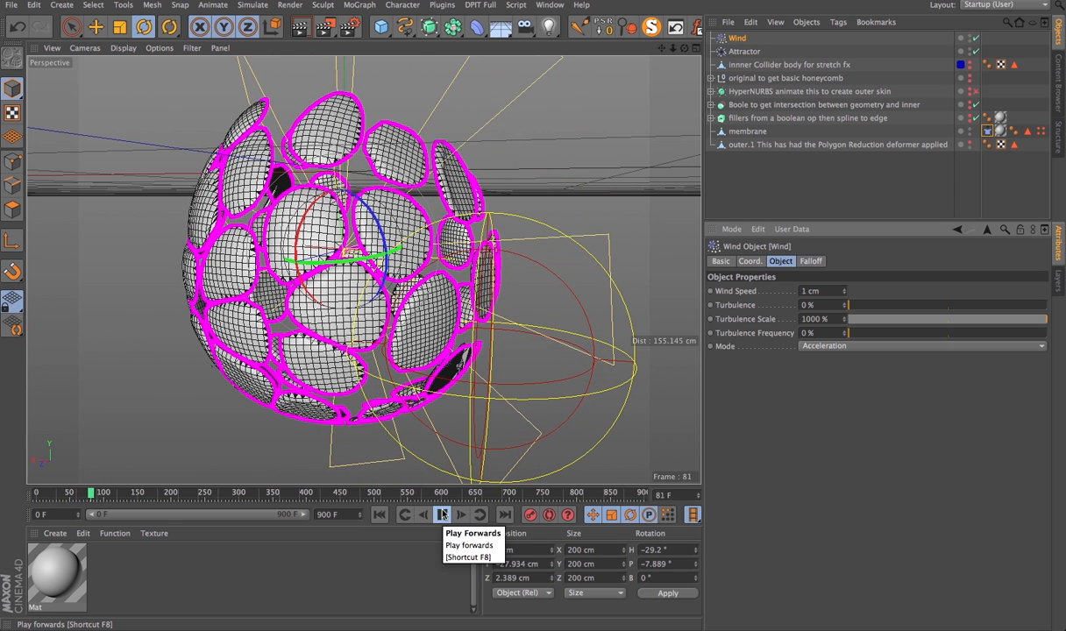
left_click(441, 515)
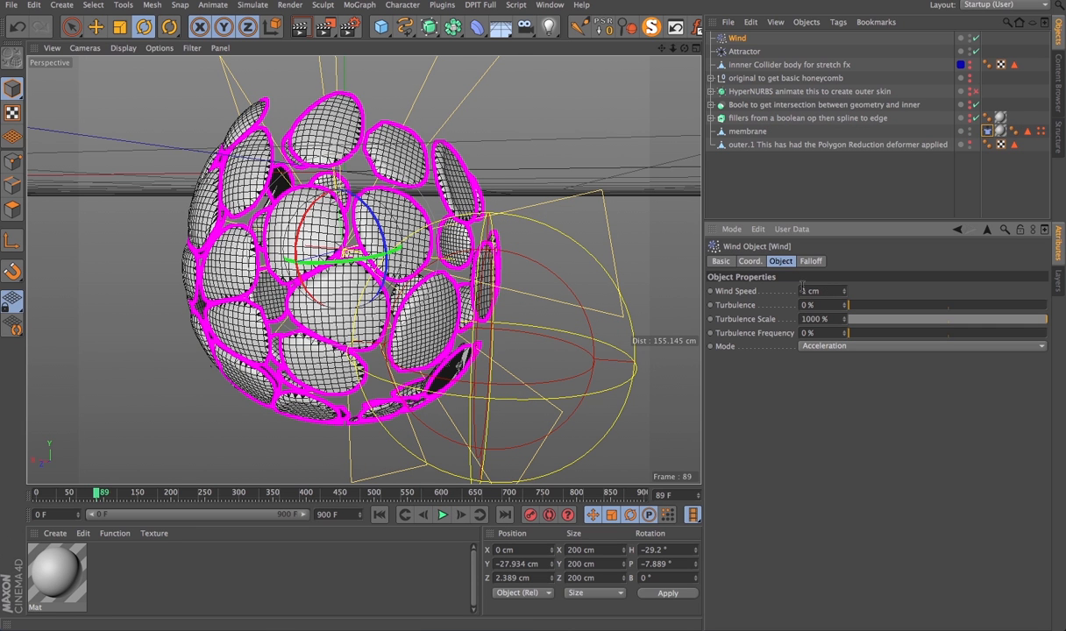
Step: Make the outer shell visible again, deselect everything and render the perspective view of the bulging membrane close up
left_click(971, 144)
left_click(834, 186)
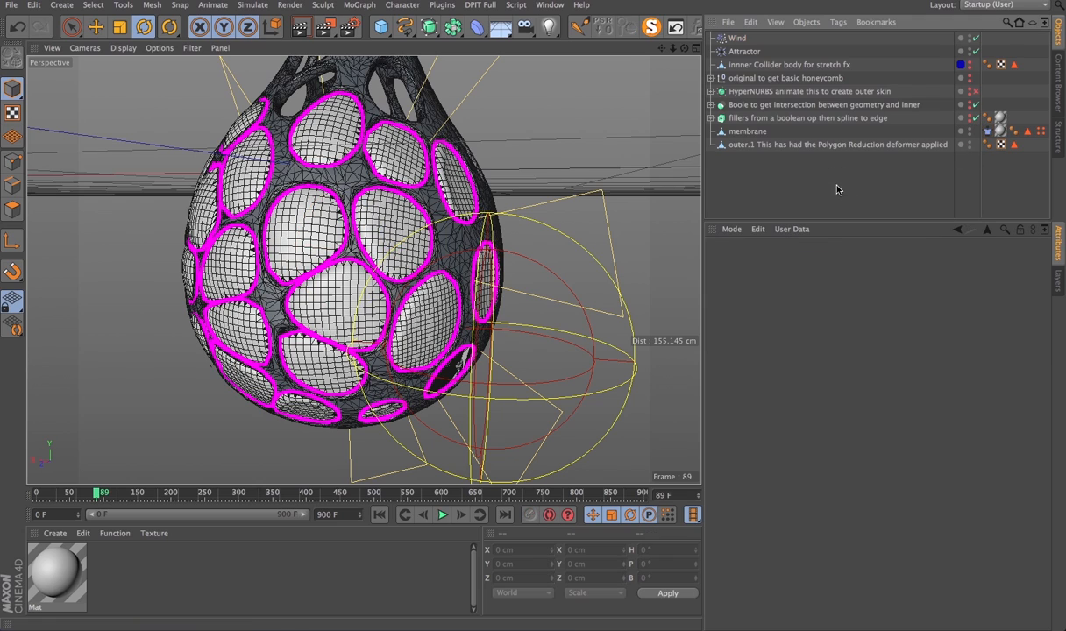
left_click_drag(674, 49, 685, 48)
left_click(300, 27)
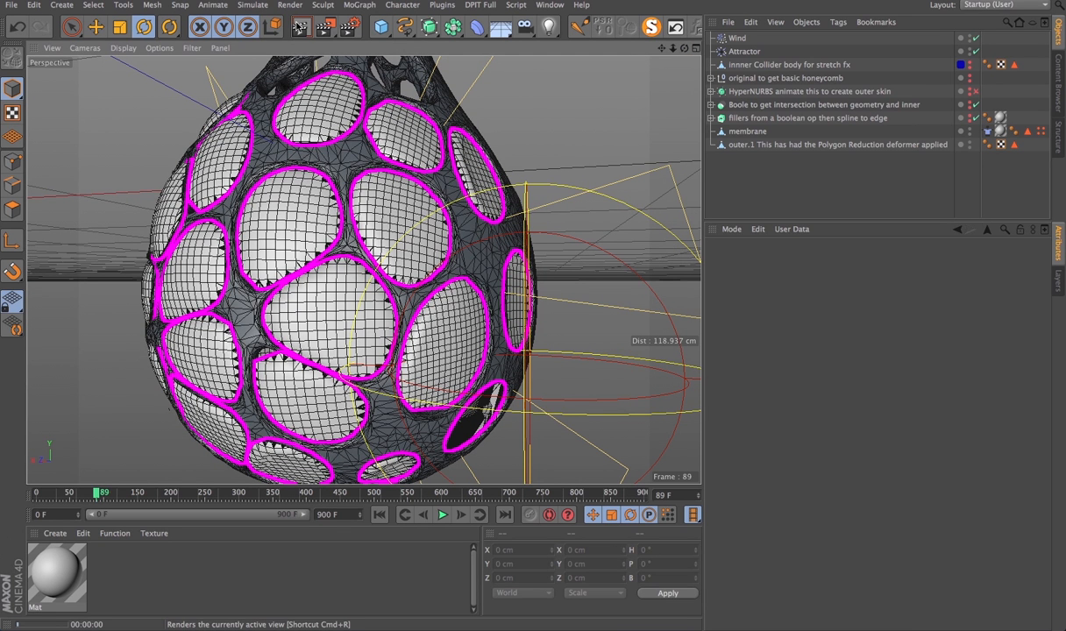